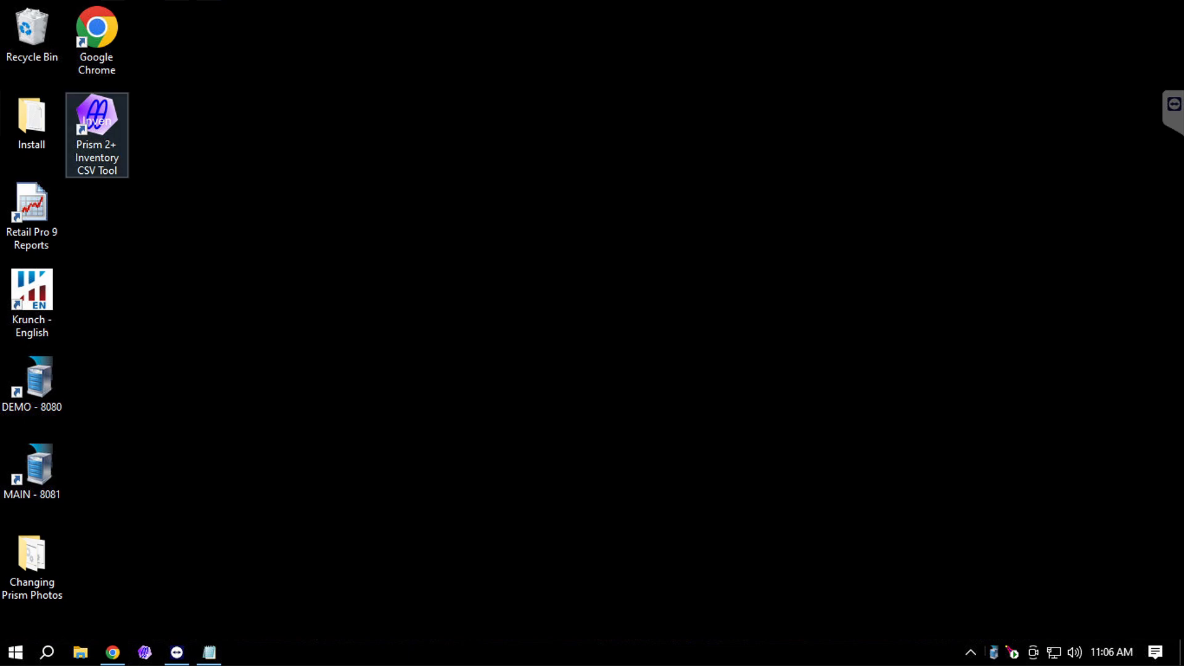
Launch the Prism 2+ Inventory CSV Tool and bring up its Setup dialog on File Formats.
{"action": "double_click", "coordinate": [107, 132]}
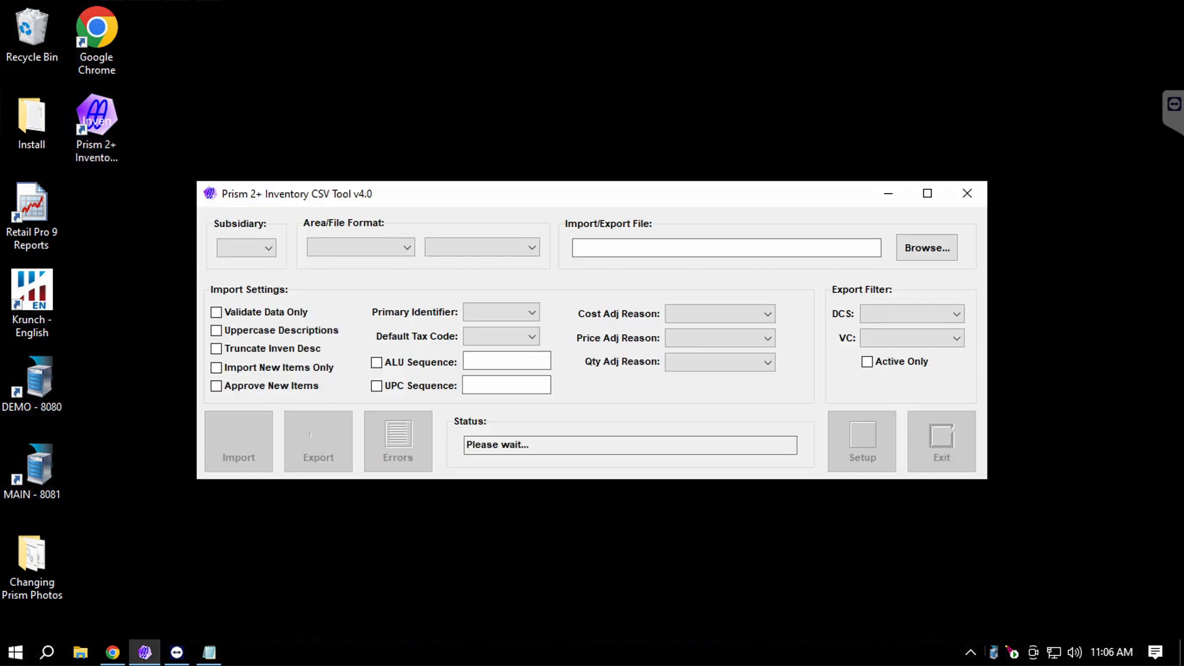
{"action": "left_click_drag", "start_coordinate": [493, 193], "coordinate": [529, 175]}
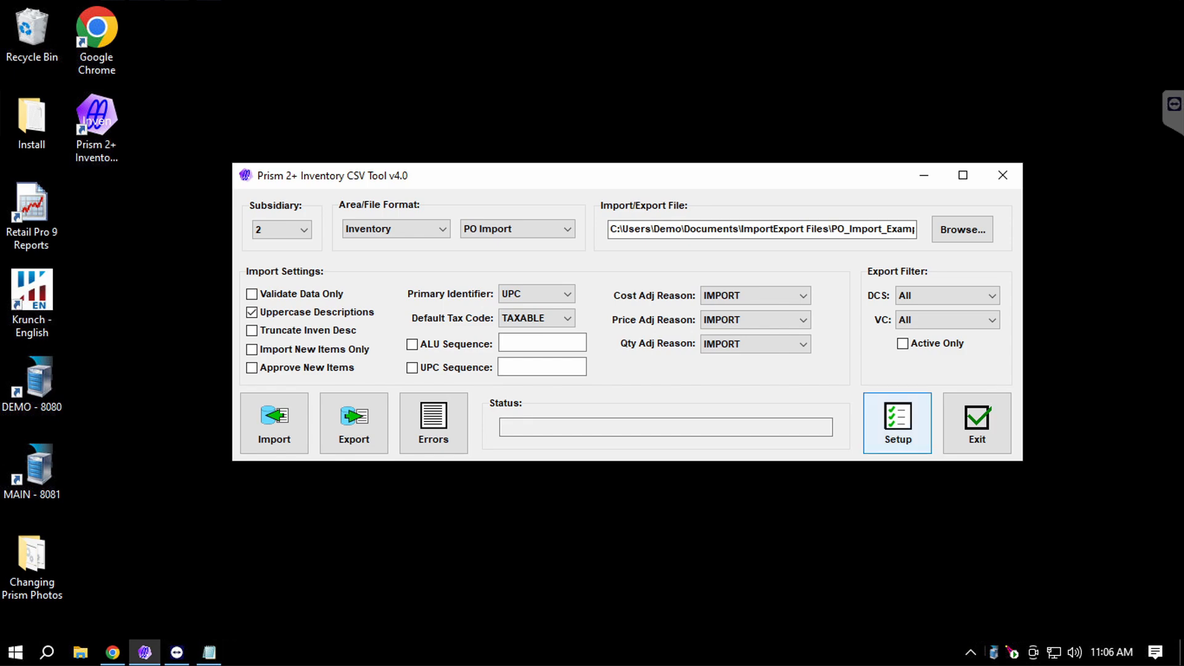
{"action": "left_click", "coordinate": [897, 423]}
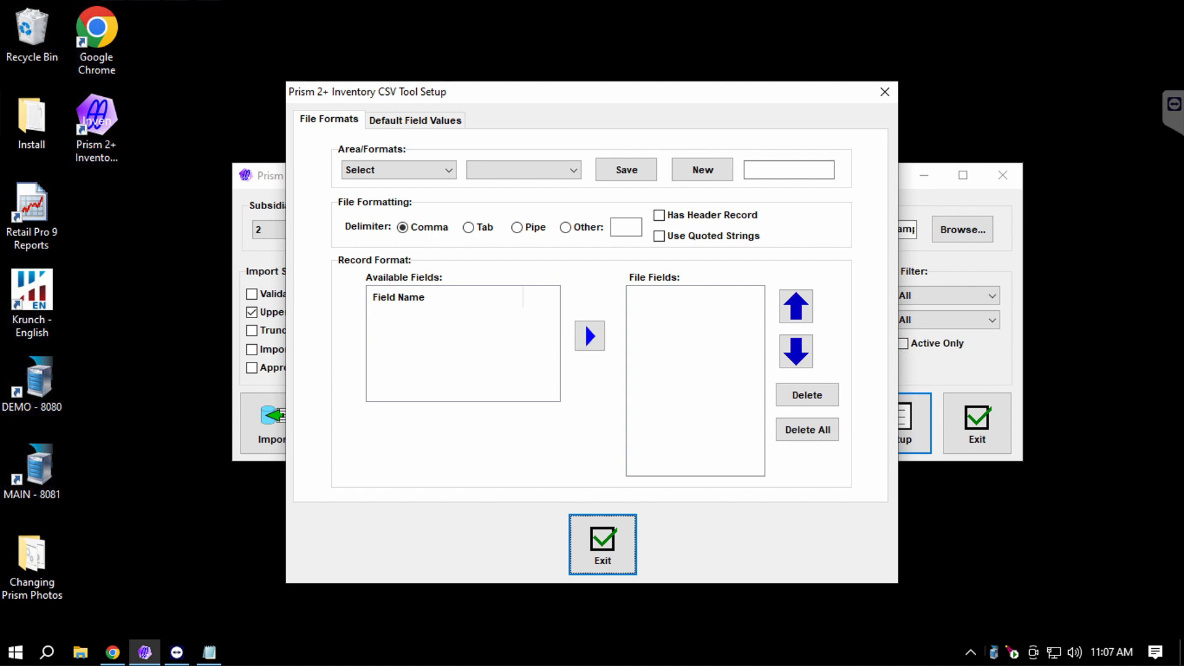
Choose Inventory as the area and add a new file format called PO_import.
{"action": "left_click", "coordinate": [448, 170]}
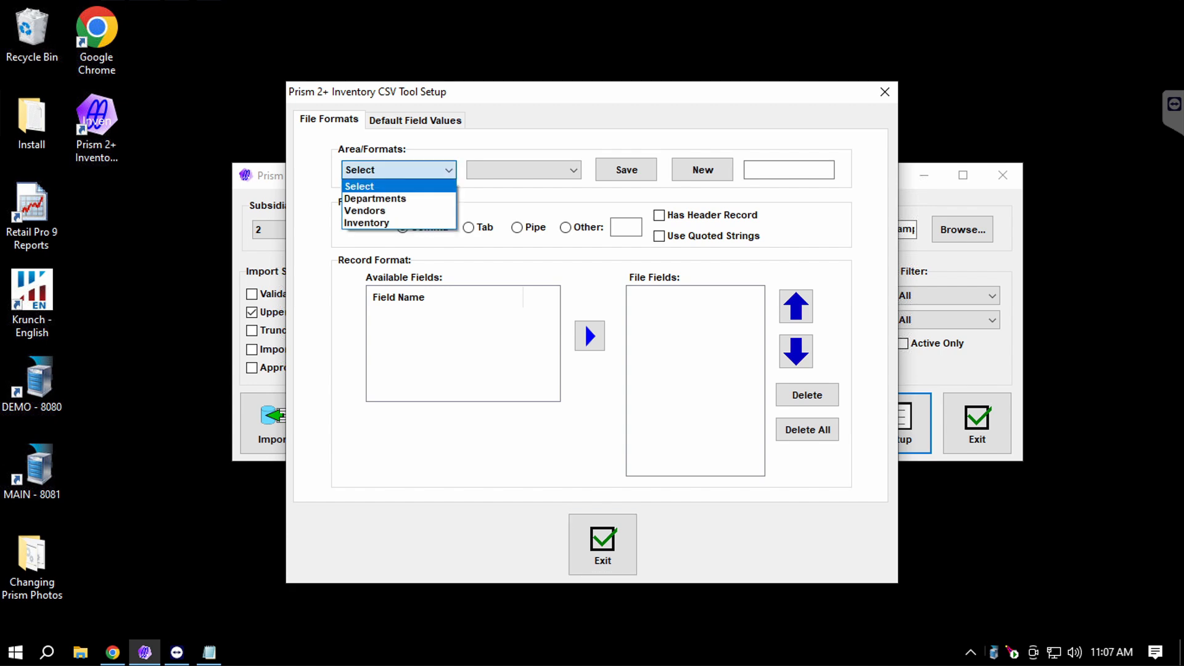
{"action": "key", "text": "Down"}
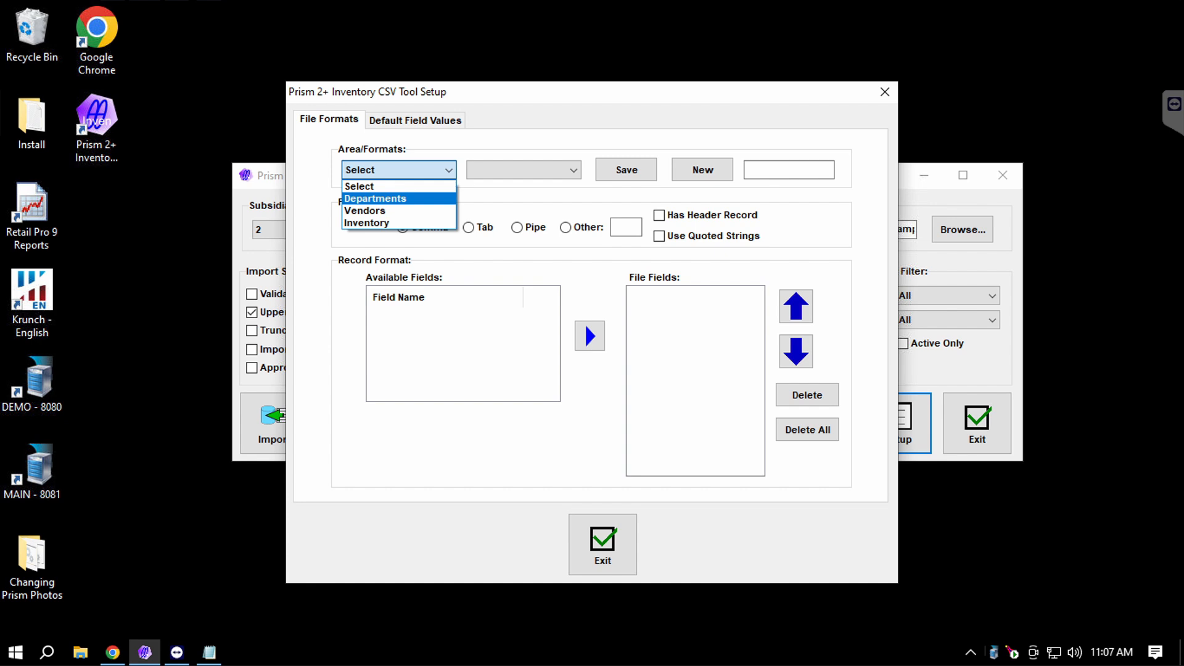
{"action": "key", "text": "Down"}
{"action": "key", "text": "Down"}
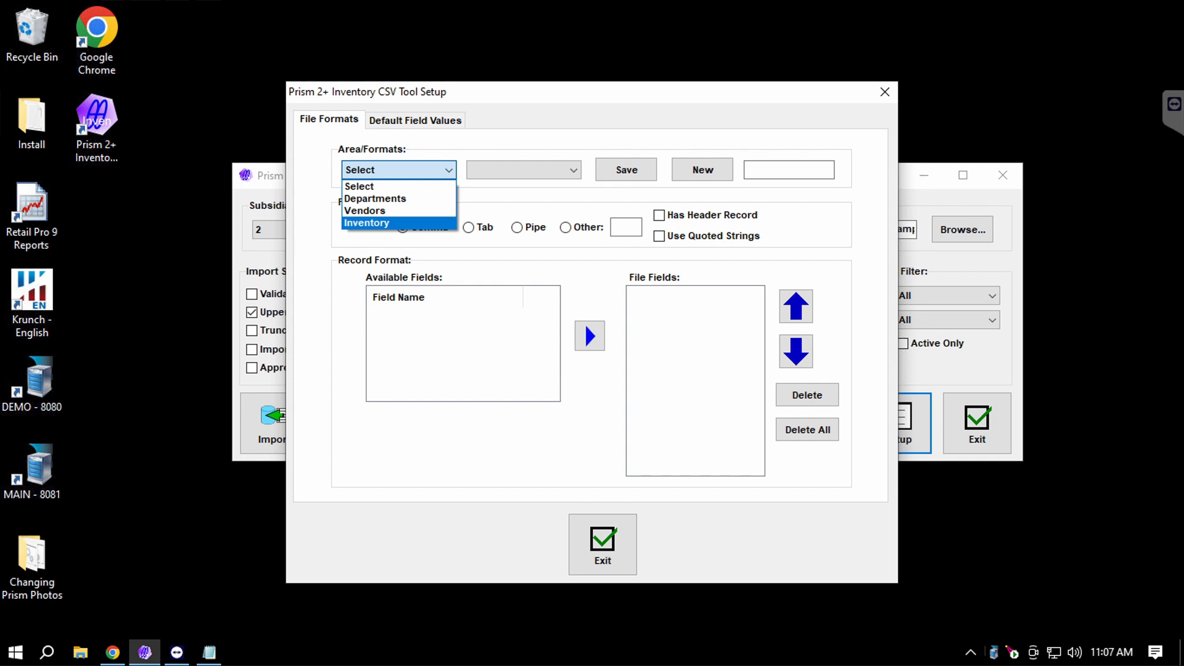
{"action": "key", "text": "Return"}
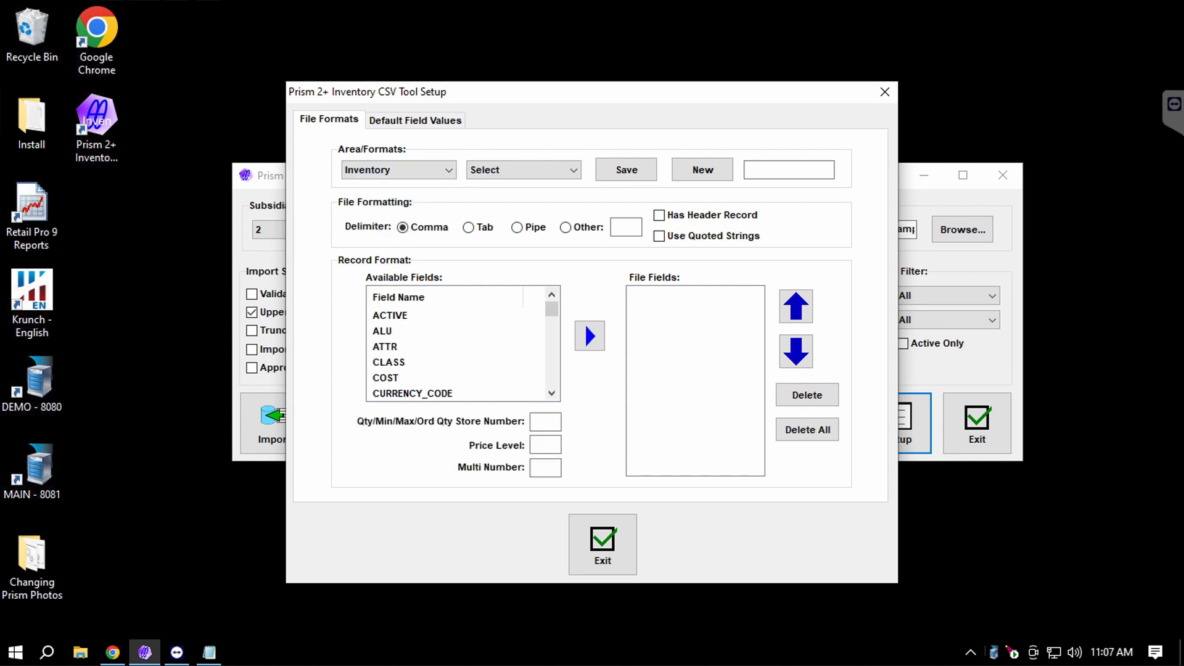
{"action": "left_click", "coordinate": [788, 170]}
{"action": "type", "text": "PO_import"}
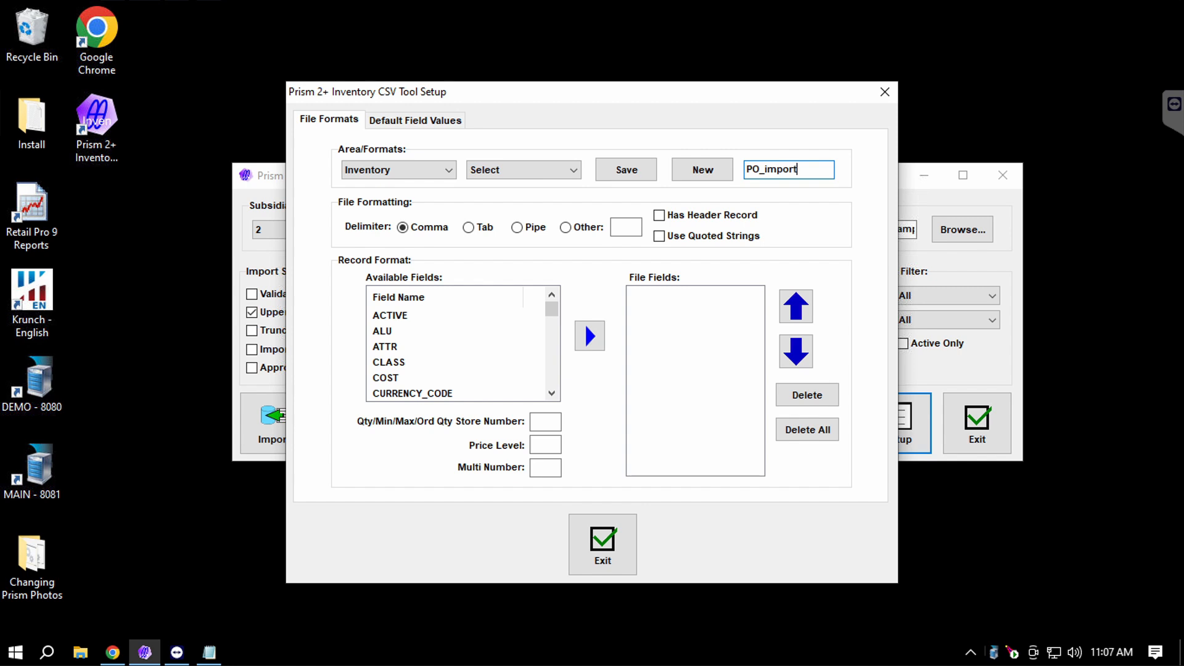
{"action": "left_click", "coordinate": [703, 170]}
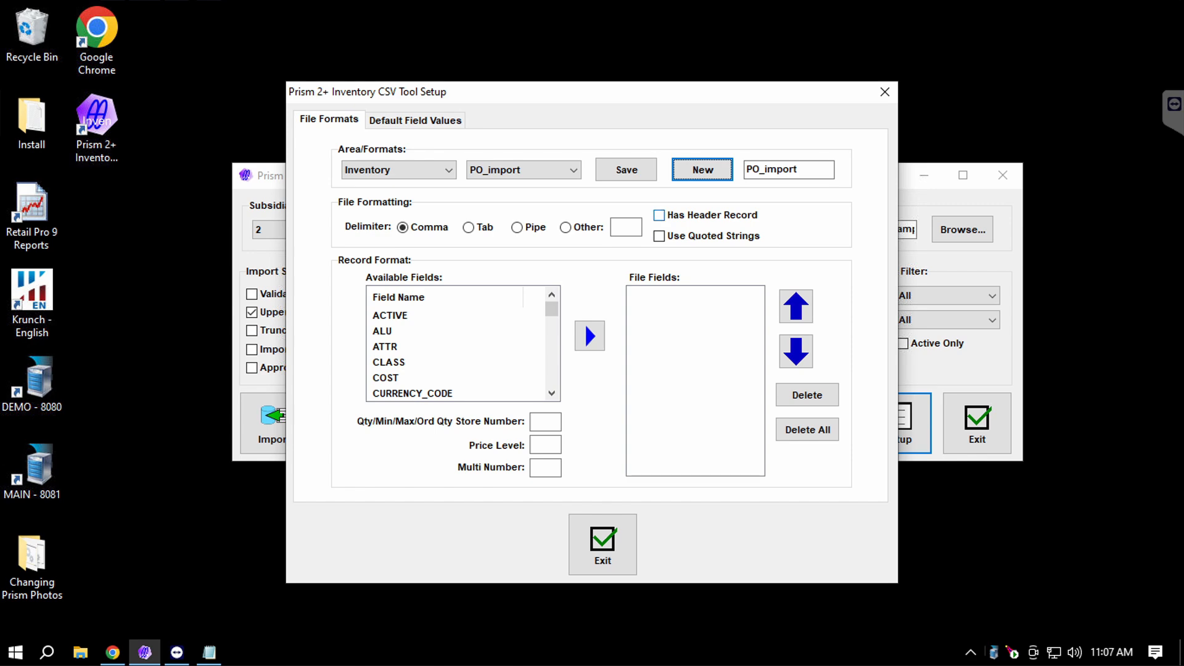
Enable Has Header Record for PO_import and select ACTIVE in Available Fields.
{"action": "left_click", "coordinate": [660, 215]}
{"action": "scroll", "coordinate": [457, 345], "scroll_direction": "down", "scroll_amount": 10}
{"action": "scroll", "coordinate": [456, 345], "scroll_direction": "up", "scroll_amount": 10}
{"action": "left_click", "coordinate": [425, 315]}
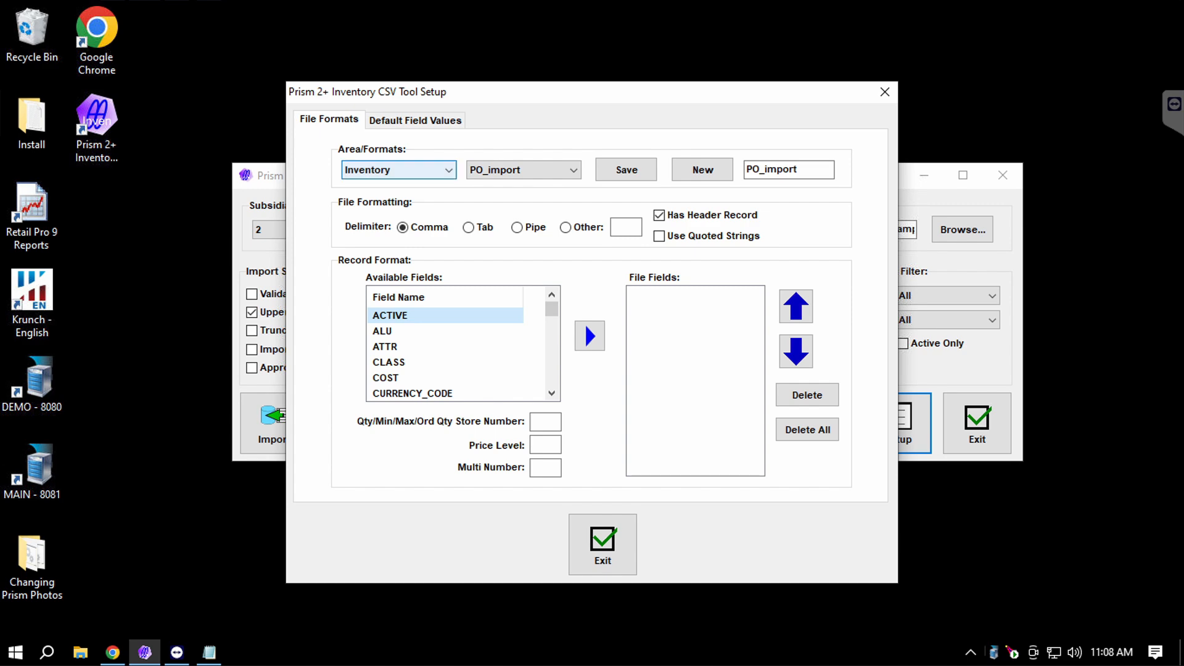
Scroll down the Available Fields list to browse the remaining fields.
{"action": "left_click", "coordinate": [551, 393]}
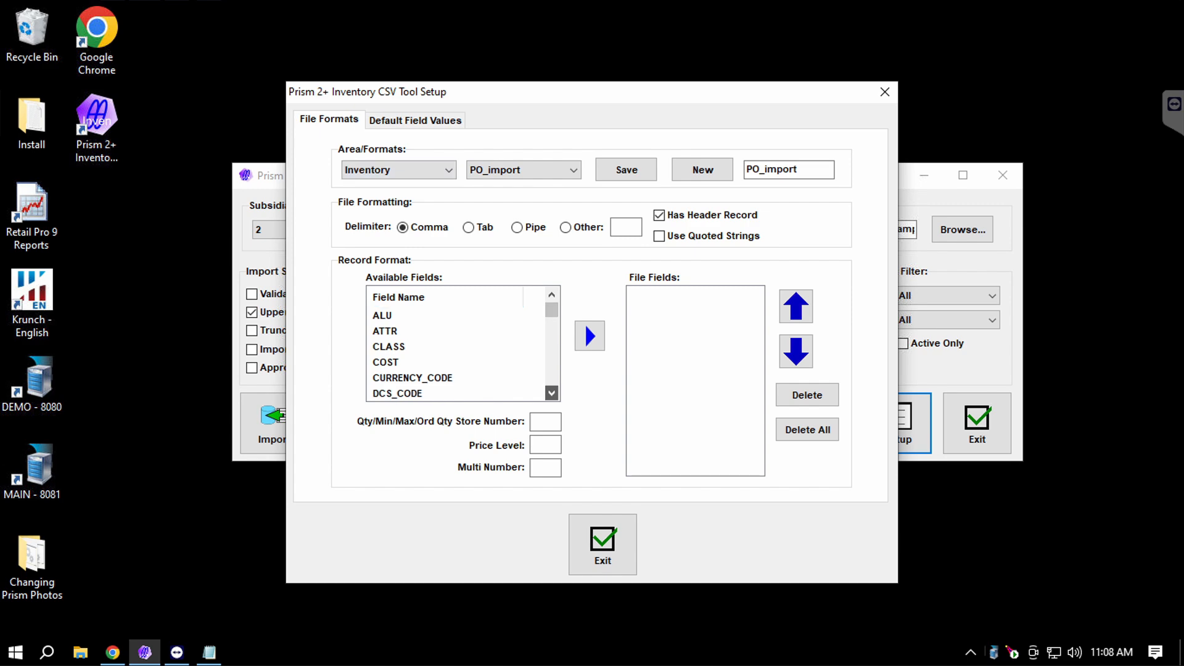
{"action": "left_click", "coordinate": [551, 393]}
{"action": "left_click", "coordinate": [551, 393]}
{"action": "left_click", "coordinate": [551, 392]}
{"action": "left_click", "coordinate": [551, 393]}
{"action": "left_click", "coordinate": [551, 392]}
{"action": "left_click", "coordinate": [551, 393]}
{"action": "left_click", "coordinate": [552, 393]}
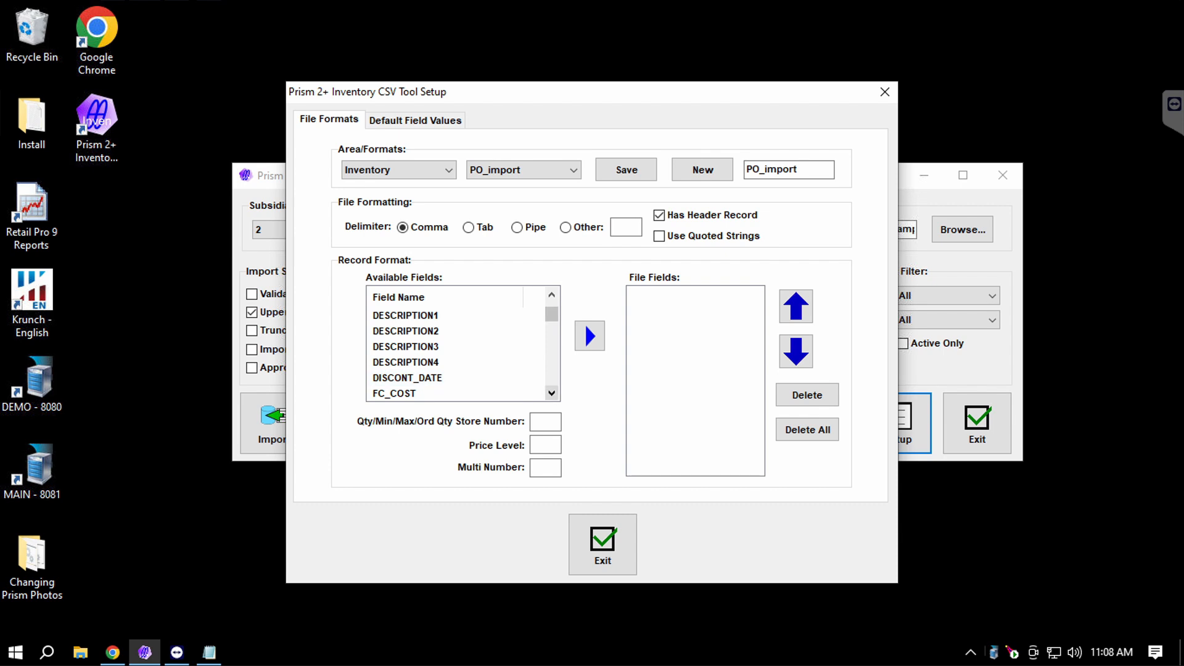
{"action": "left_click", "coordinate": [551, 392]}
{"action": "left_click", "coordinate": [551, 393]}
{"action": "left_click", "coordinate": [551, 392]}
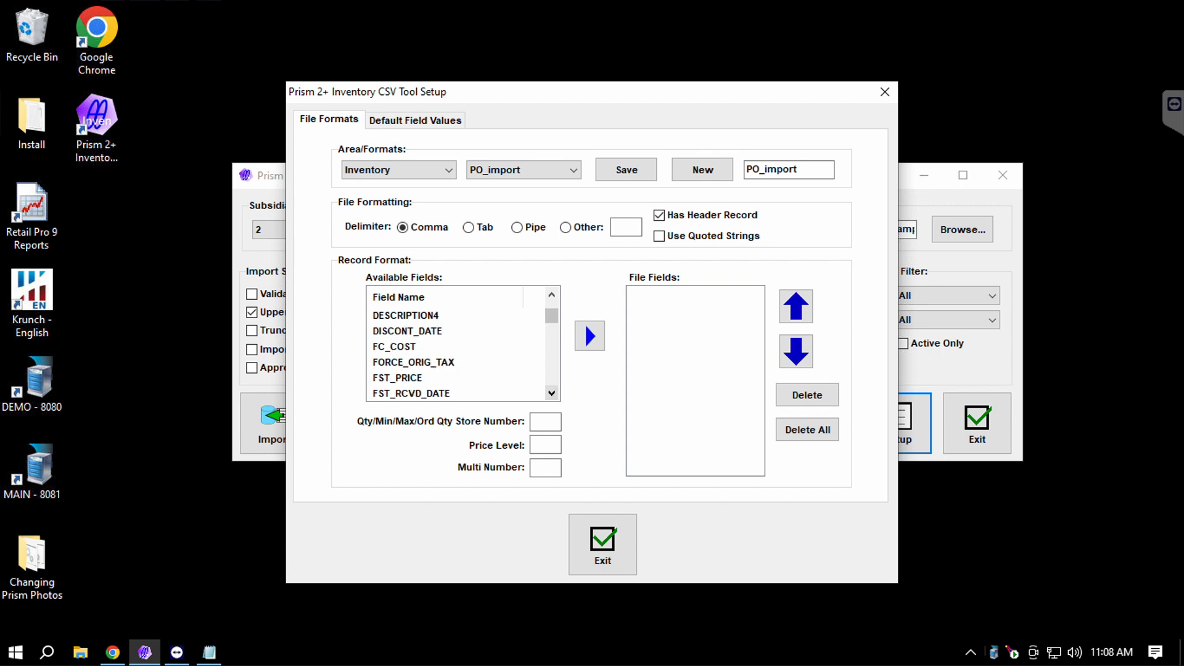
{"action": "left_click", "coordinate": [552, 393]}
{"action": "left_click", "coordinate": [552, 393]}
{"action": "left_click", "coordinate": [552, 393]}
{"action": "left_click", "coordinate": [551, 392]}
{"action": "left_click", "coordinate": [551, 393]}
{"action": "left_click", "coordinate": [551, 392]}
{"action": "left_click", "coordinate": [551, 393]}
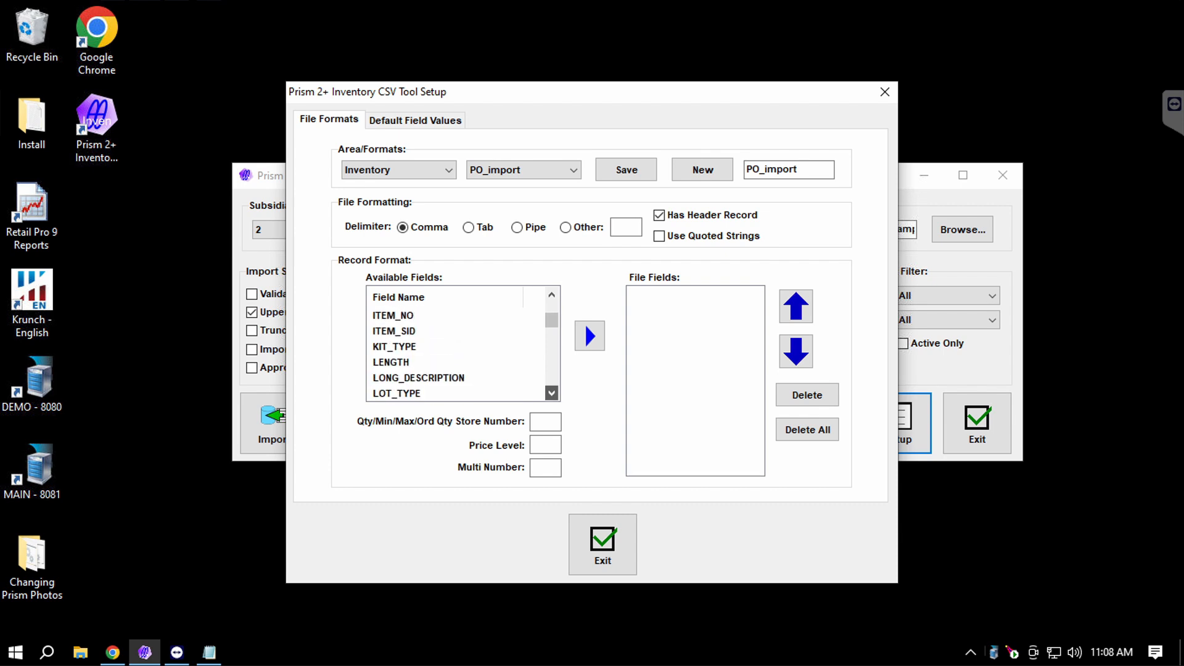
{"action": "left_click", "coordinate": [551, 393]}
{"action": "left_click", "coordinate": [551, 393]}
{"action": "left_click_drag", "start_coordinate": [551, 322], "coordinate": [552, 304]}
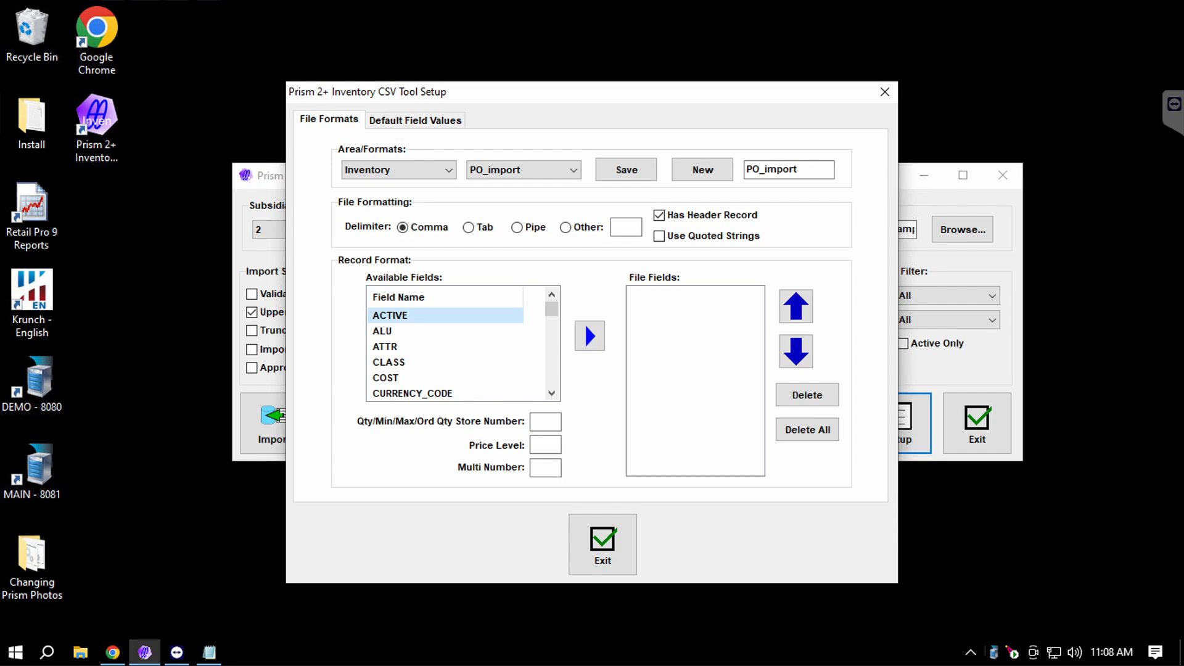
Move ALU, COST and IGNORE from Available Fields into File Fields, in that order.
{"action": "left_click", "coordinate": [407, 331]}
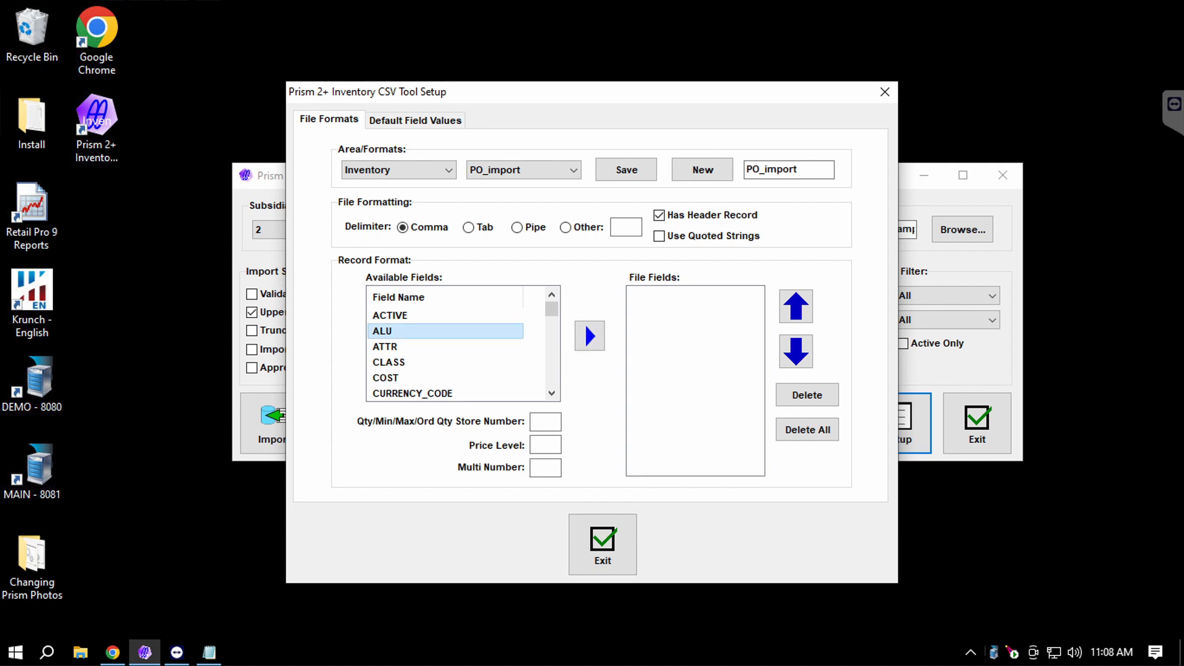
{"action": "left_click", "coordinate": [590, 336]}
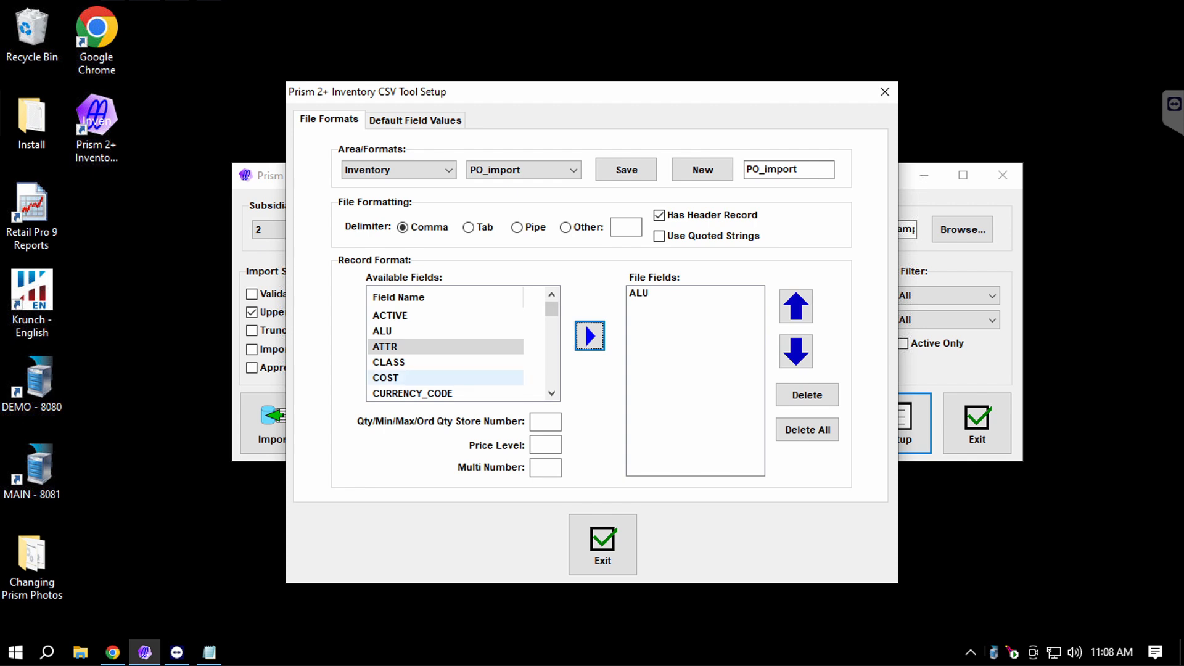
{"action": "left_click", "coordinate": [431, 378]}
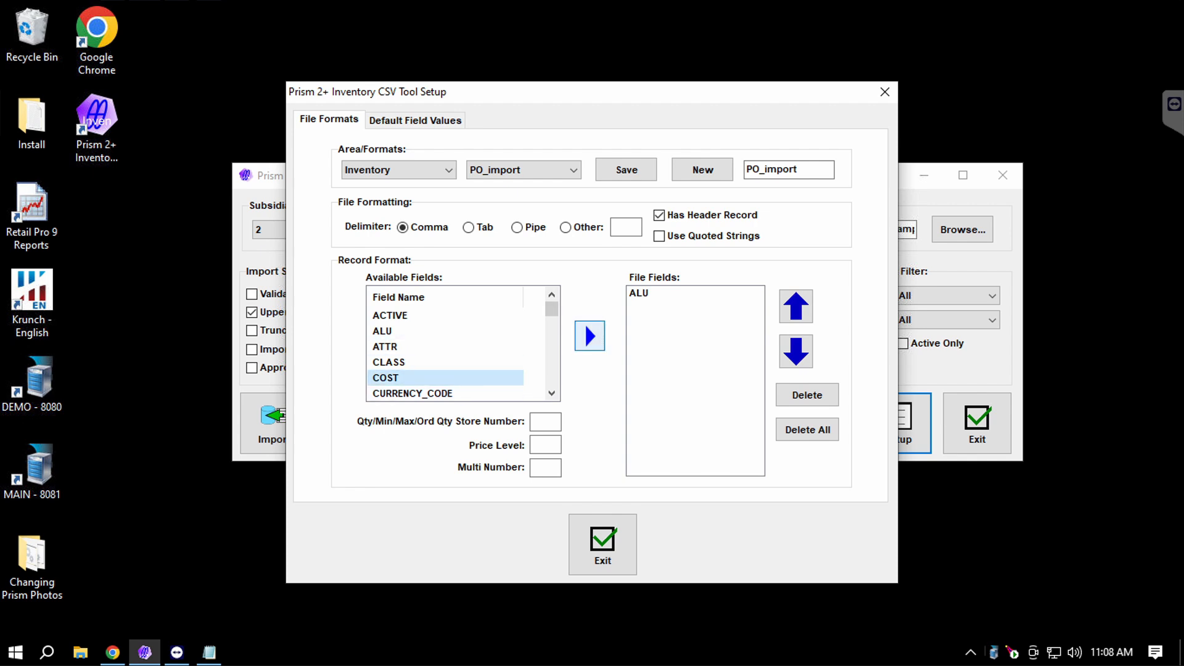
{"action": "left_click", "coordinate": [589, 336]}
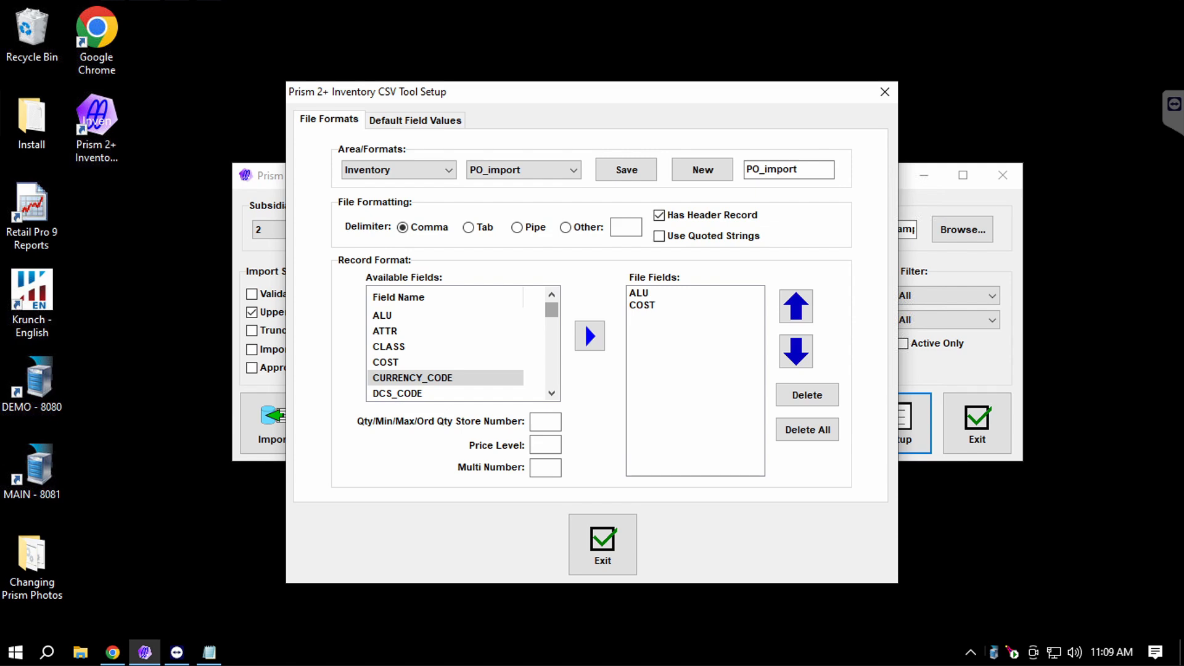
{"action": "scroll", "coordinate": [444, 378], "scroll_direction": "down", "scroll_amount": 15}
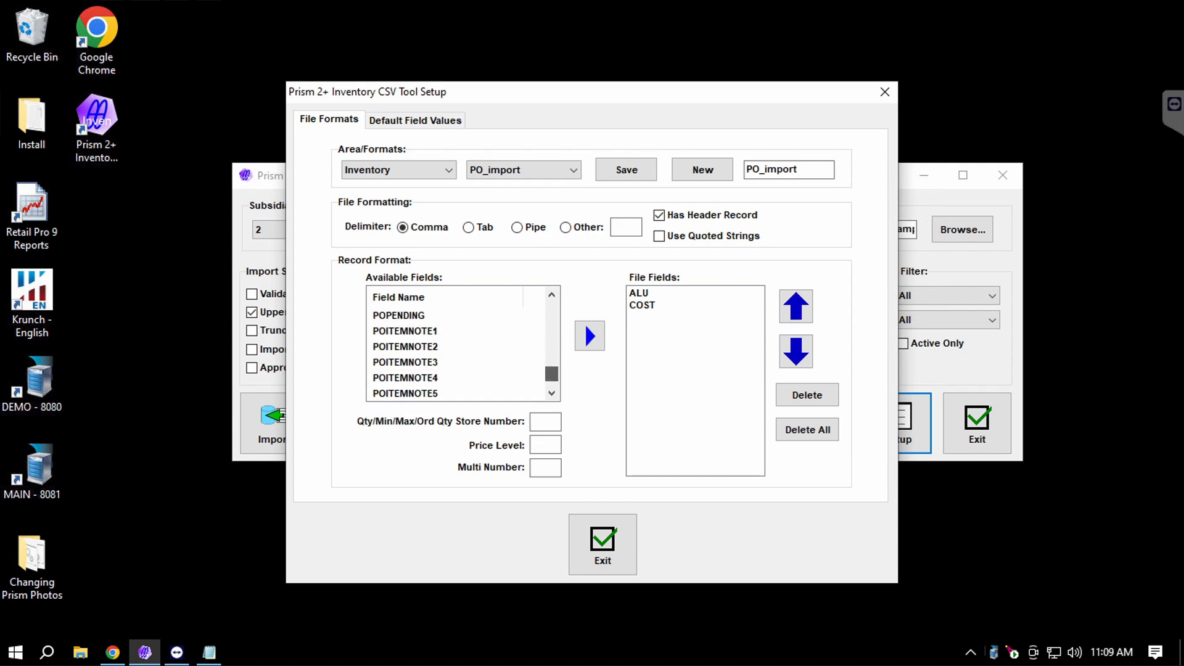
{"action": "left_click", "coordinate": [444, 377]}
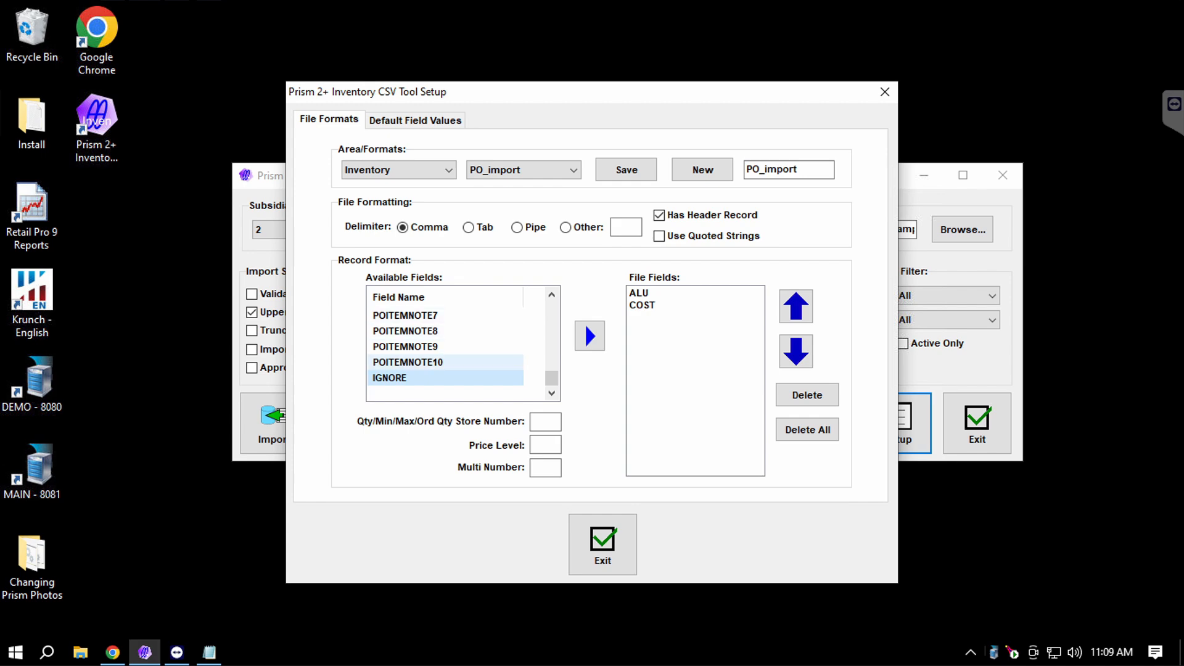
{"action": "left_click", "coordinate": [589, 336]}
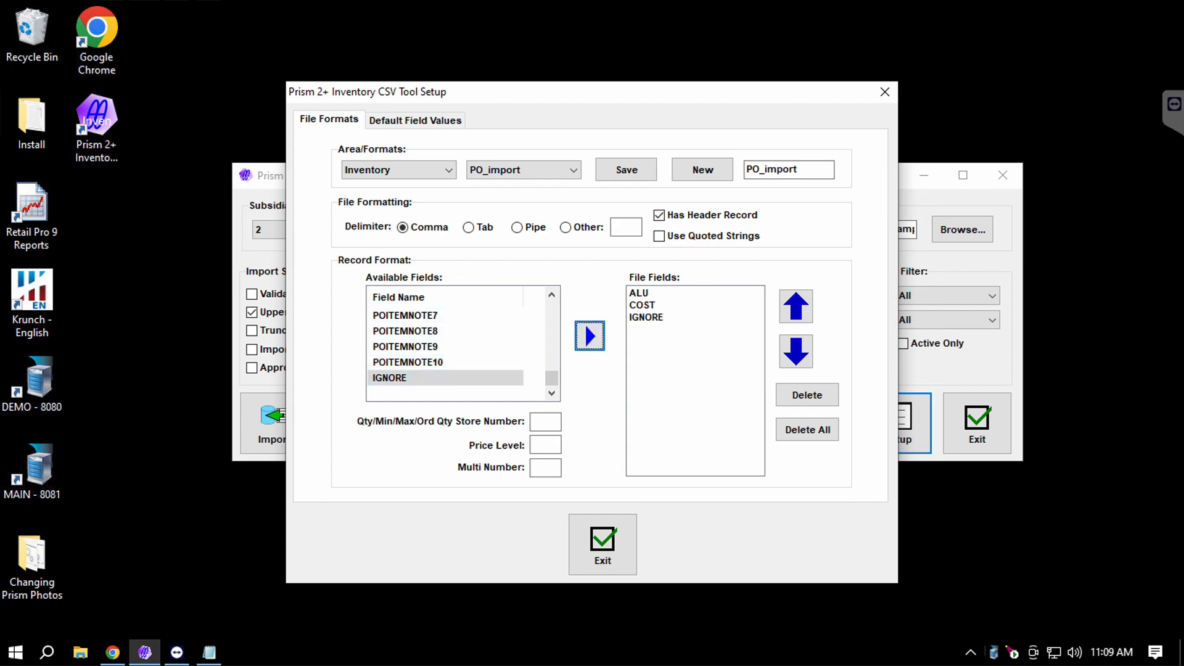
Select ALU, COST and IGNORE in the File Fields list to review them.
{"action": "left_click", "coordinate": [639, 293]}
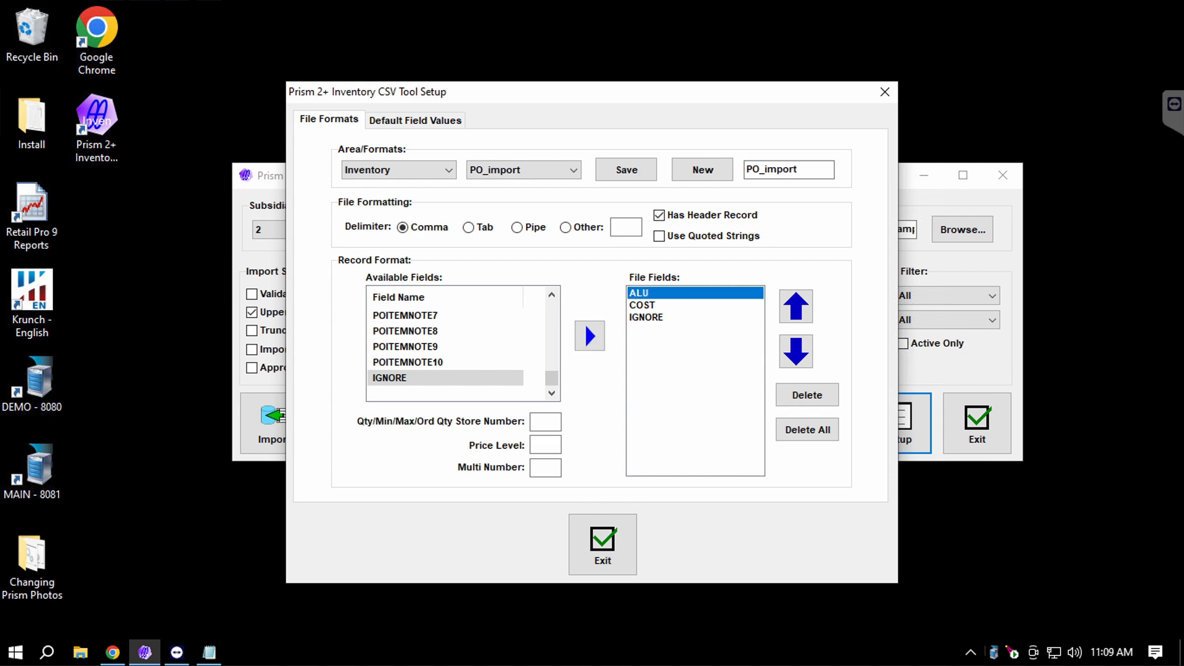
{"action": "left_click", "coordinate": [642, 305]}
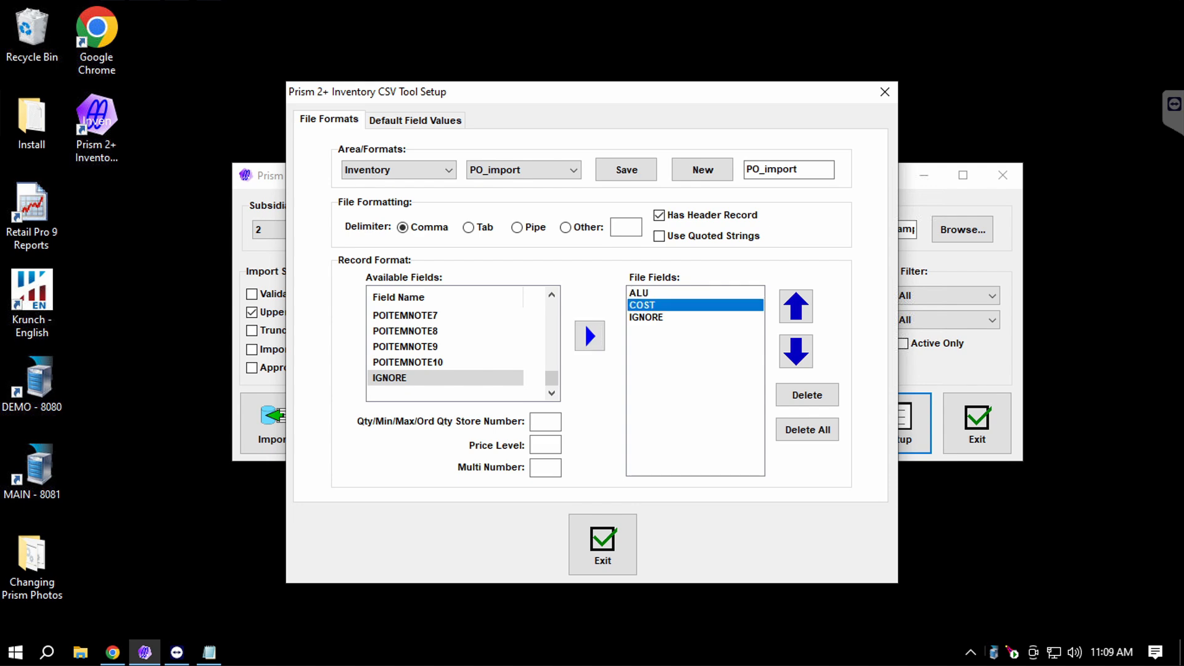
{"action": "left_click", "coordinate": [645, 318]}
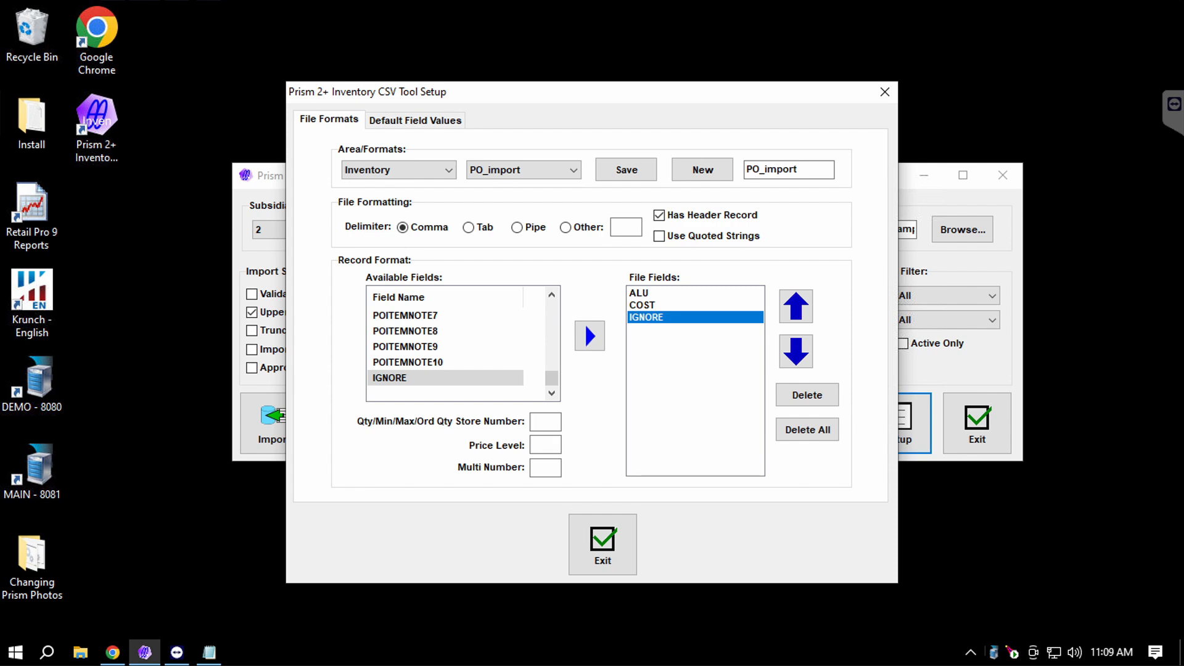
{"action": "left_click_drag", "start_coordinate": [552, 378], "coordinate": [551, 305]}
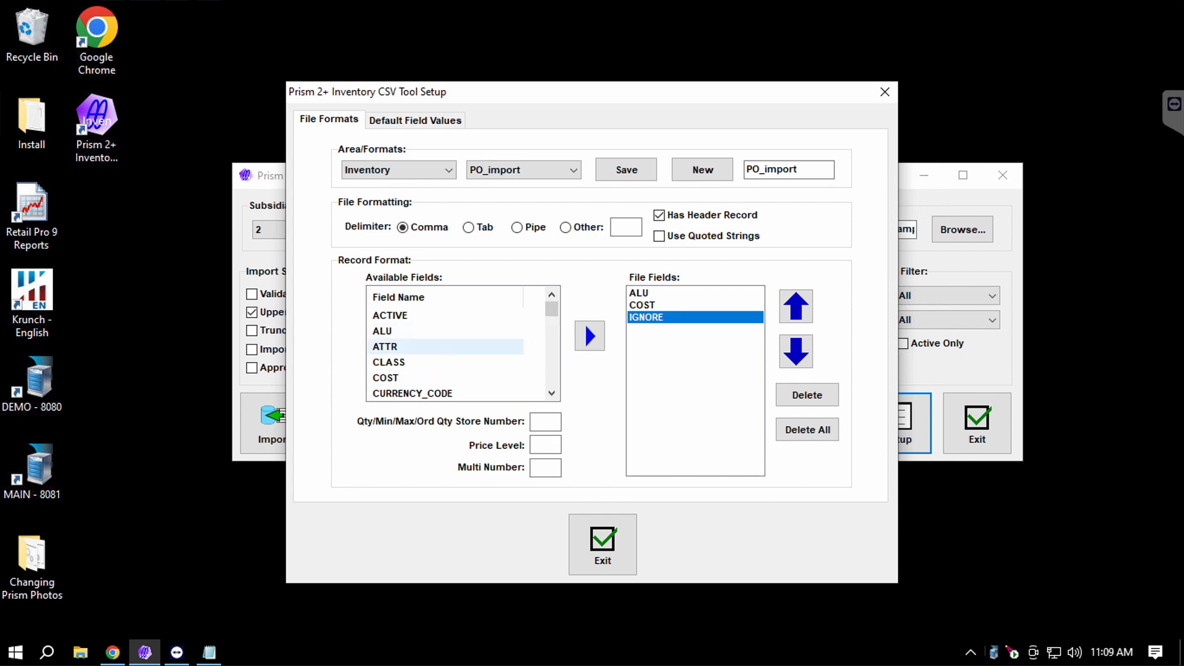
{"action": "left_click", "coordinate": [444, 346]}
{"action": "left_click", "coordinate": [590, 336]}
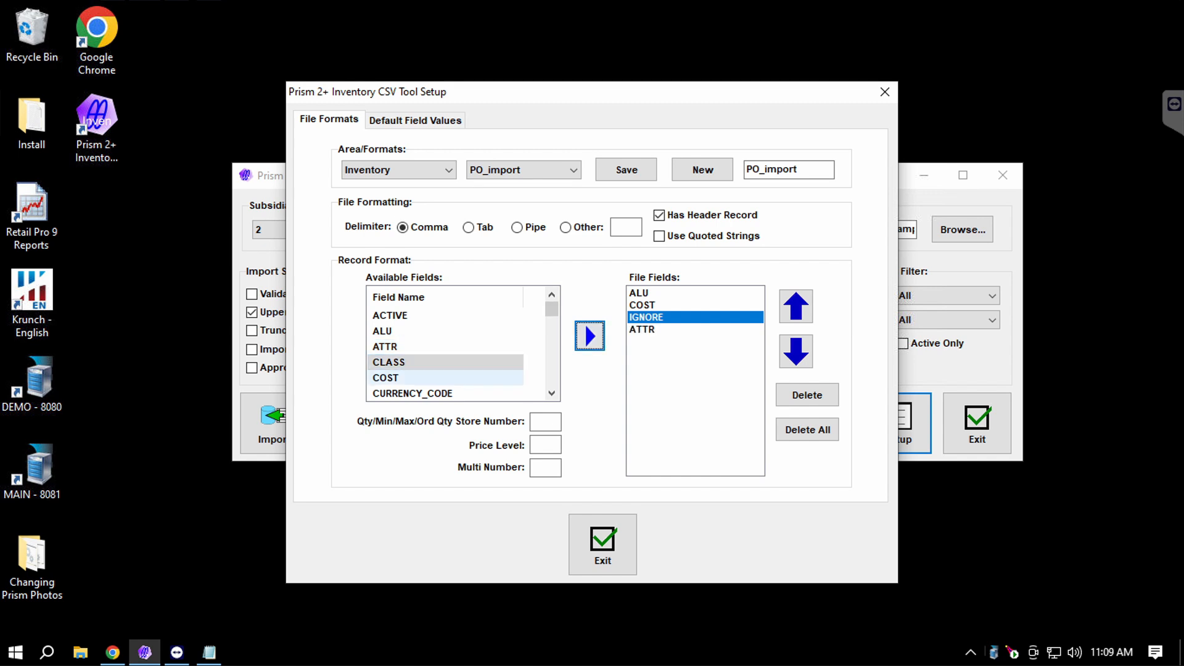
{"action": "left_click", "coordinate": [444, 346]}
{"action": "scroll", "coordinate": [444, 333], "scroll_direction": "down", "scroll_amount": 2}
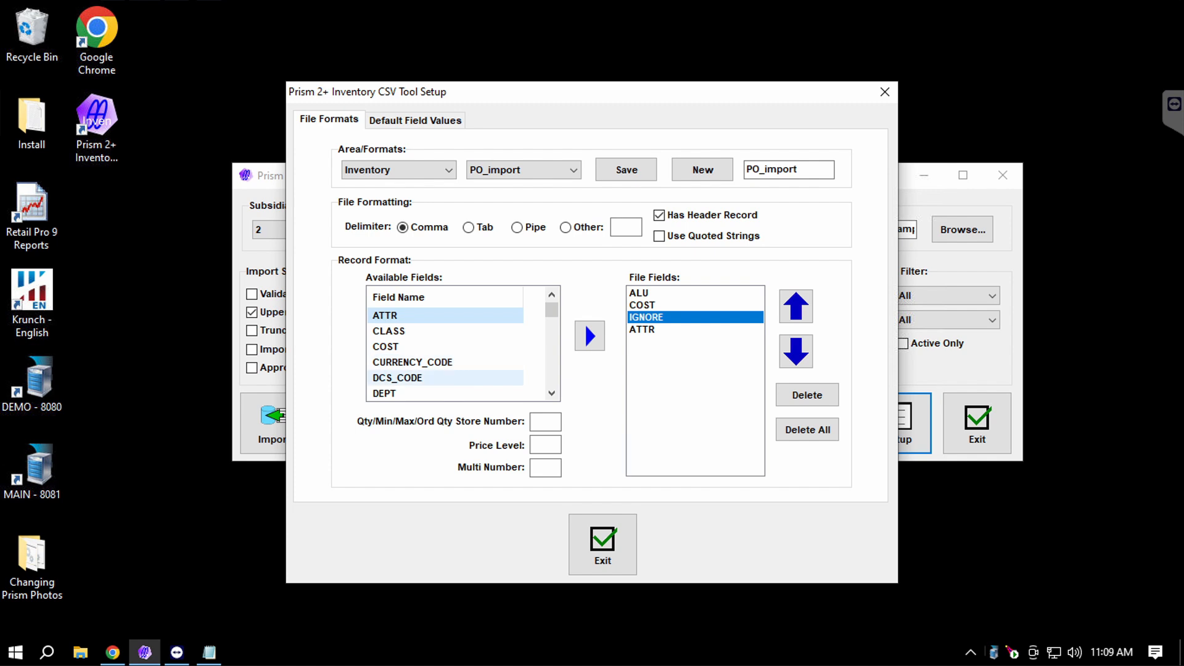
{"action": "left_click", "coordinate": [546, 422]}
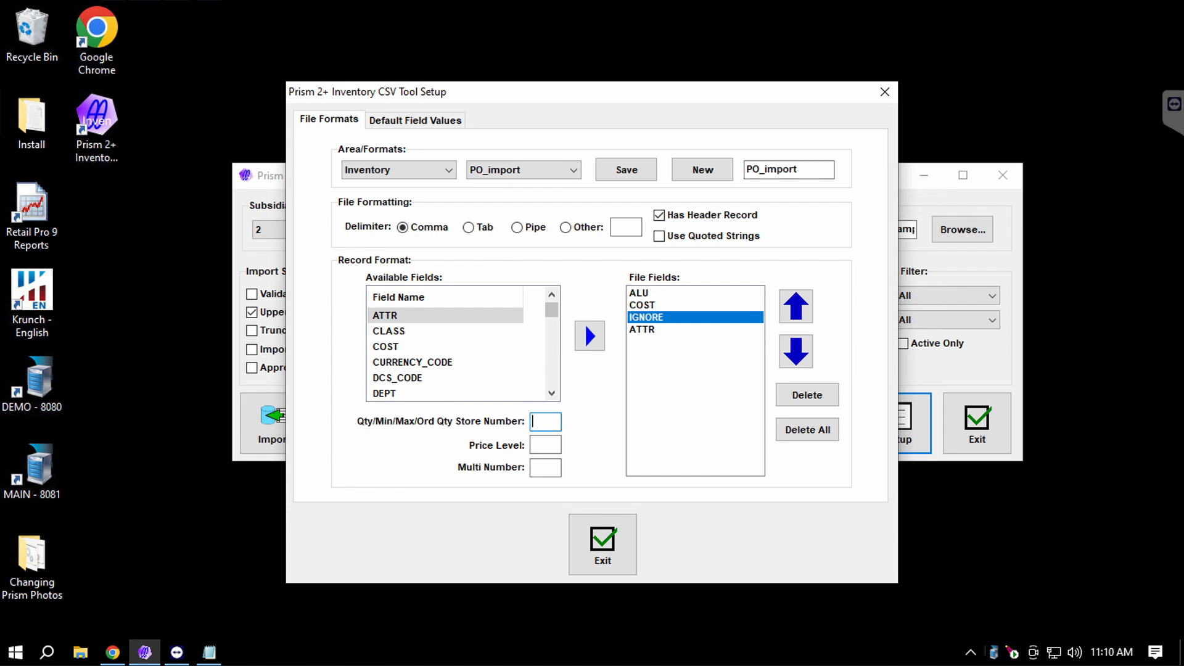
{"action": "scroll", "coordinate": [456, 345], "scroll_direction": "down", "scroll_amount": 7}
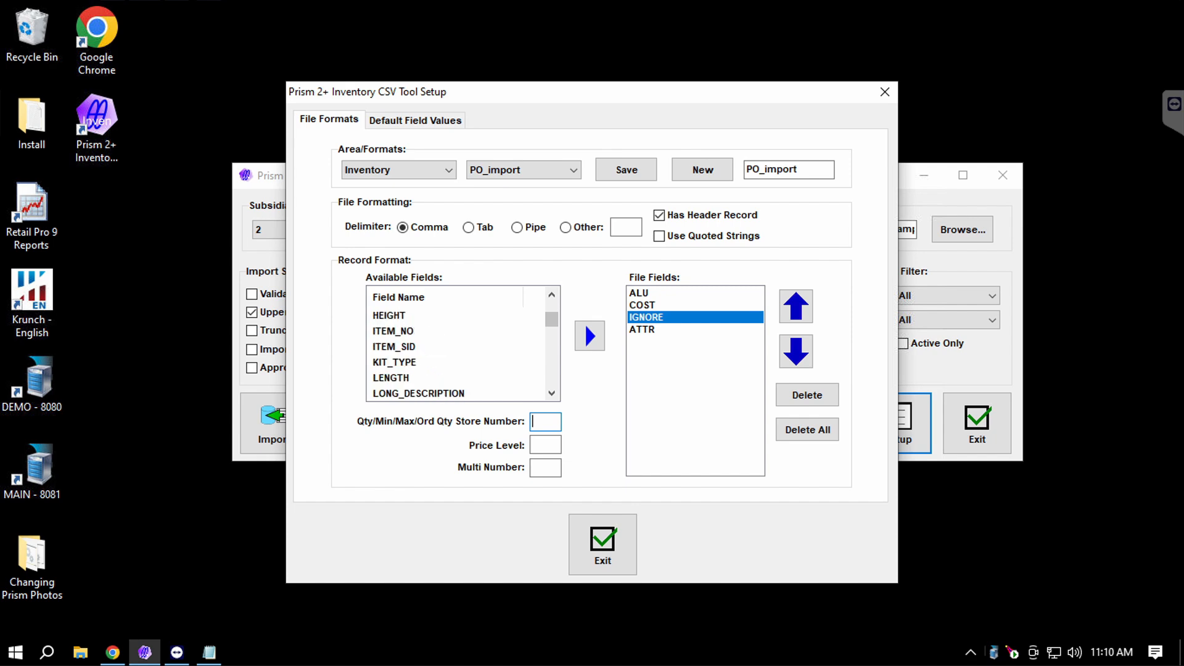
{"action": "scroll", "coordinate": [459, 346], "scroll_direction": "down", "scroll_amount": 6}
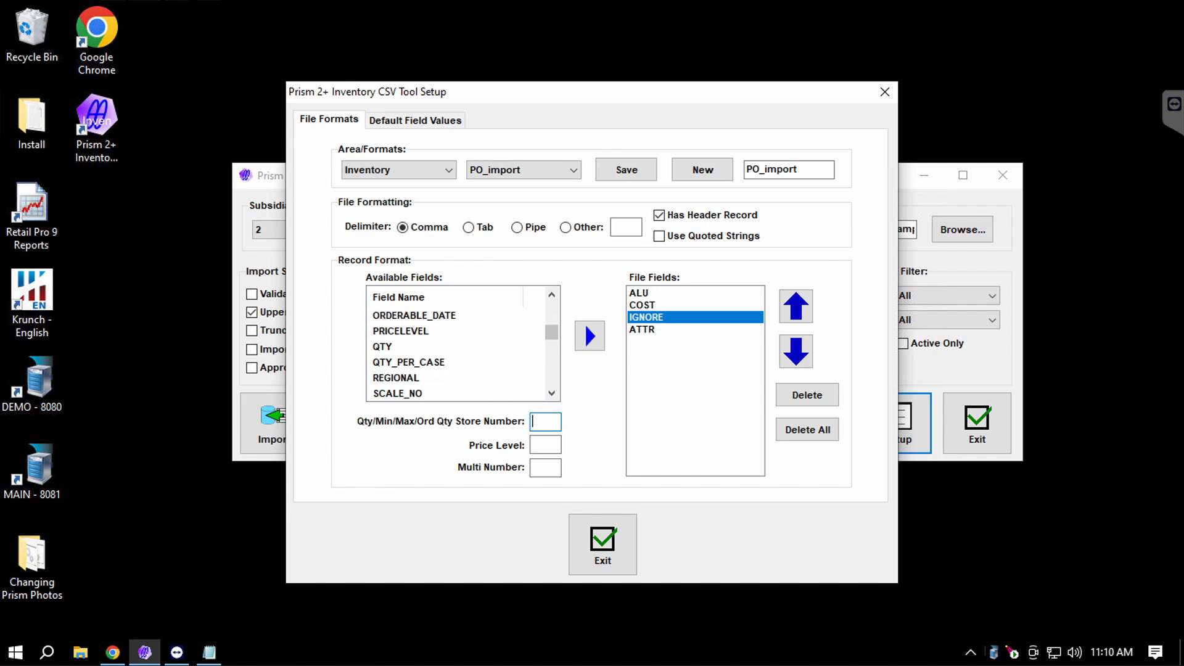
{"action": "scroll", "coordinate": [456, 345], "scroll_direction": "down", "scroll_amount": 4}
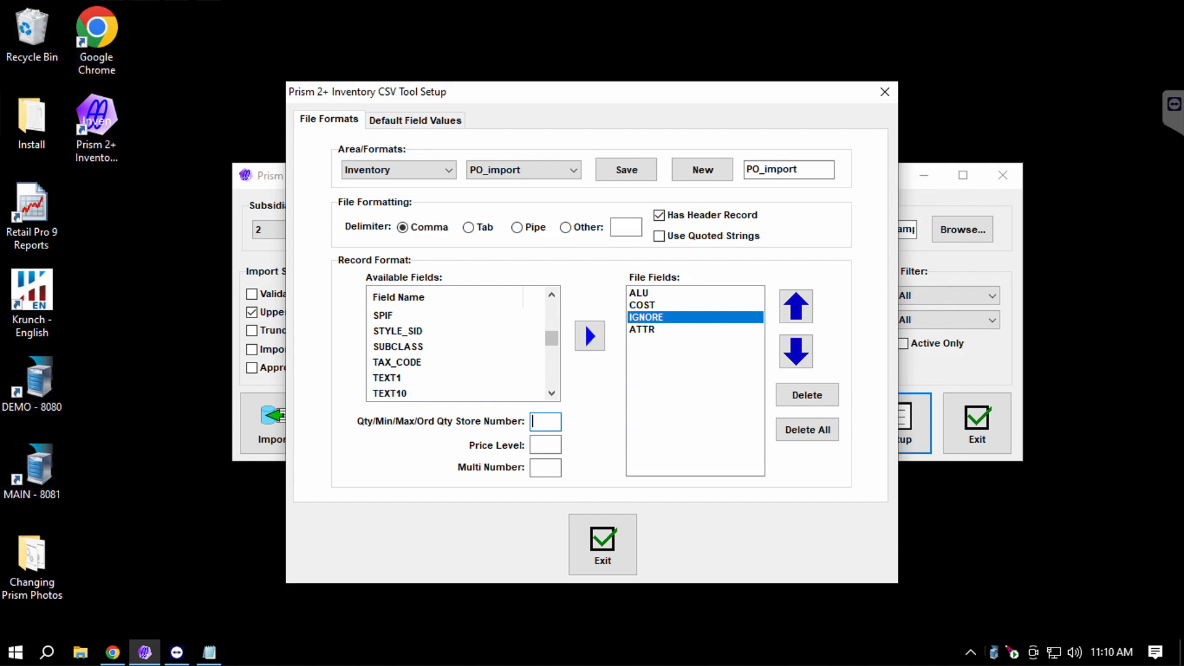
{"action": "scroll", "coordinate": [456, 345], "scroll_direction": "up", "scroll_amount": 3}
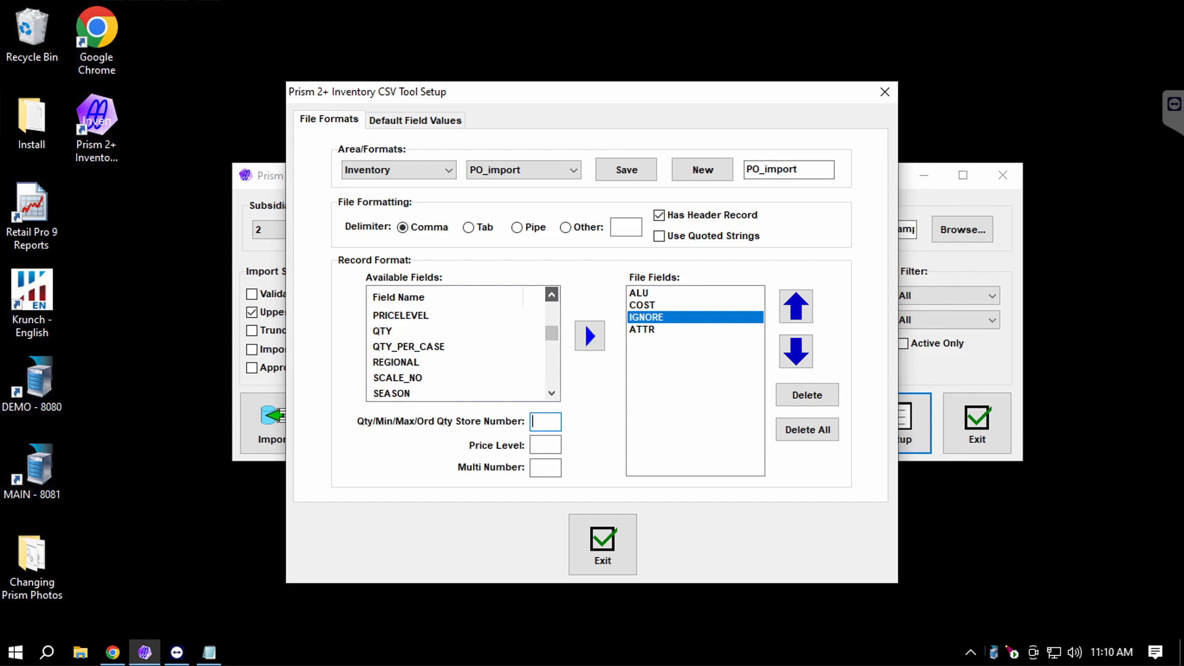
{"action": "scroll", "coordinate": [459, 345], "scroll_direction": "up", "scroll_amount": 3}
Add PRICELEVEL columns for price level 1 and price level 2.
{"action": "left_click", "coordinate": [413, 361]}
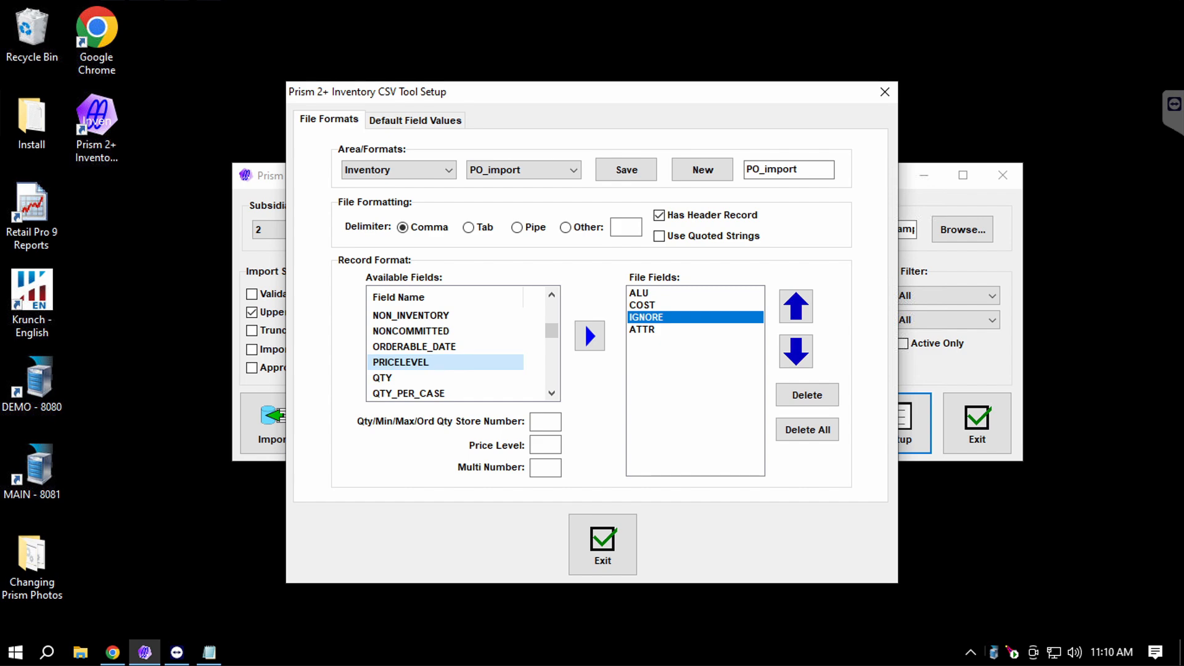
{"action": "left_click", "coordinate": [545, 445]}
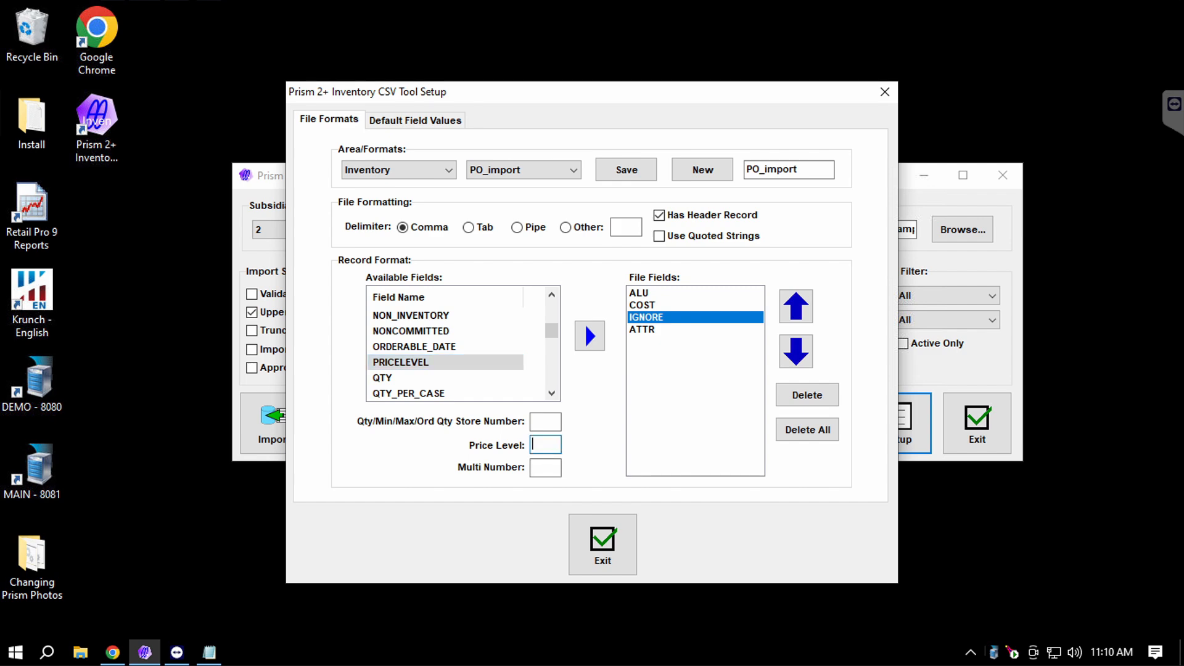
{"action": "type", "text": "1"}
{"action": "left_click", "coordinate": [590, 335]}
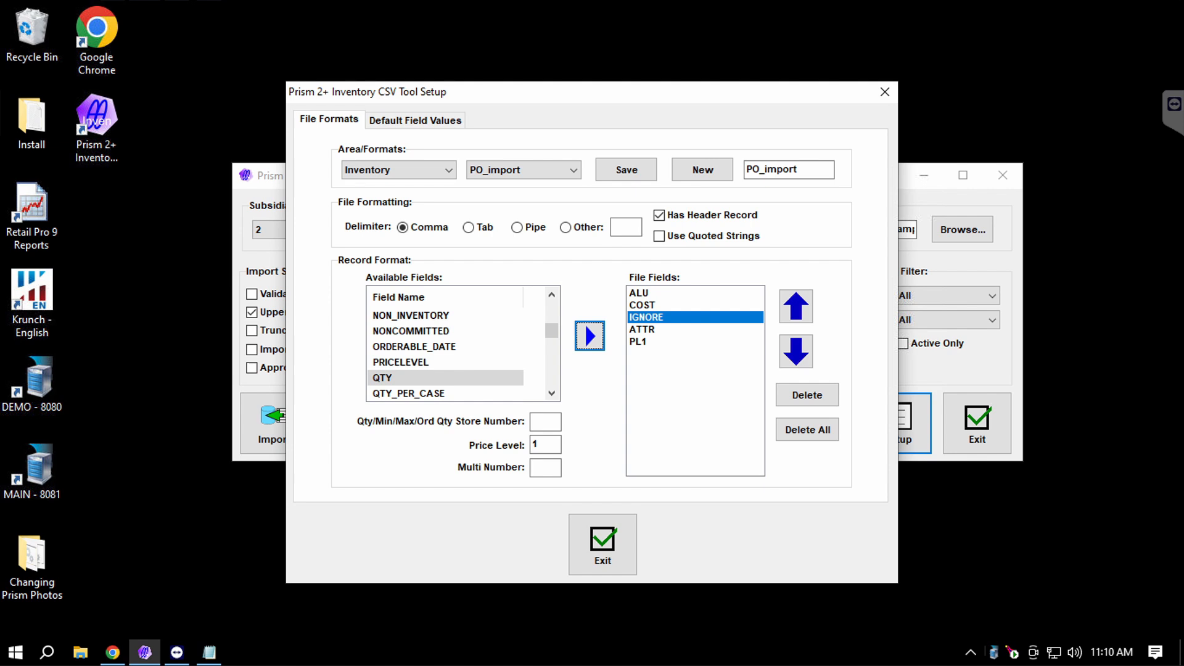
{"action": "double_click", "coordinate": [536, 444]}
{"action": "type", "text": "2"}
{"action": "left_click", "coordinate": [589, 336]}
{"action": "left_click", "coordinate": [593, 339]}
{"action": "left_click", "coordinate": [401, 363]}
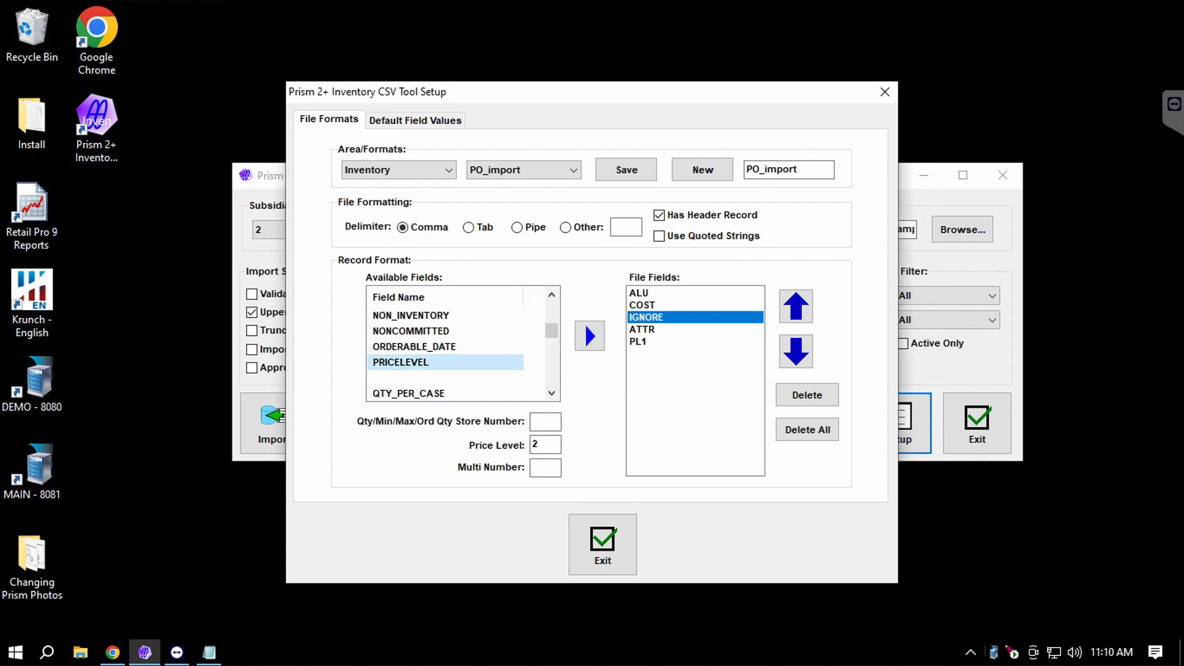
{"action": "left_click", "coordinate": [590, 336]}
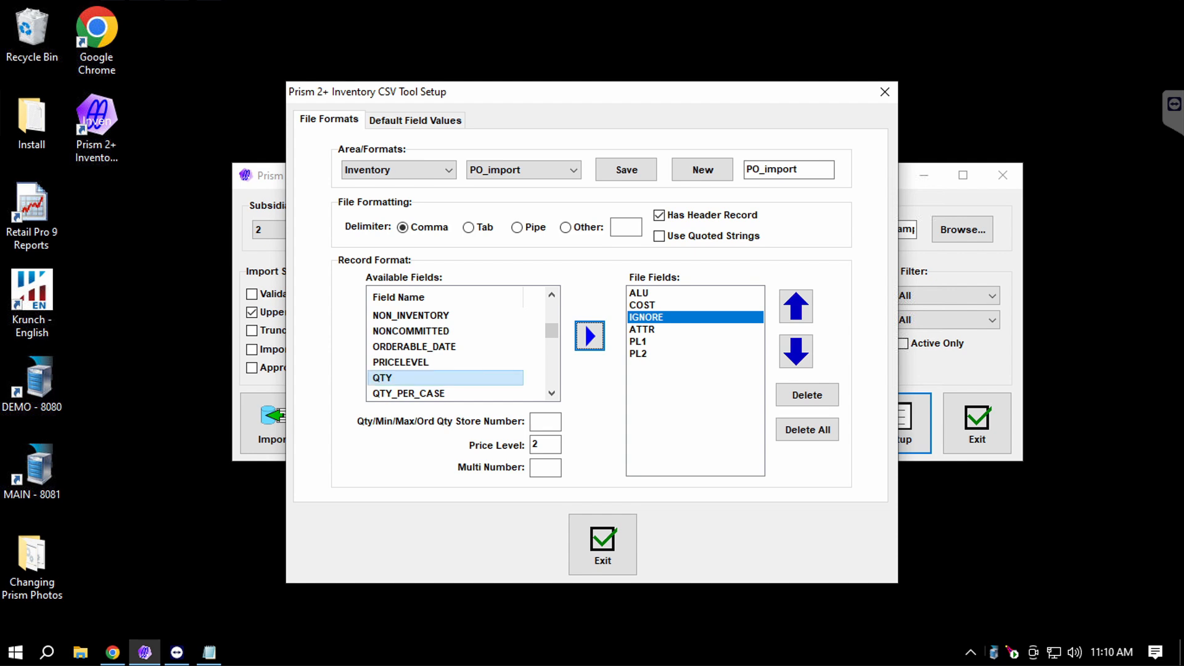
Add a QTY column for store number 1 after the price levels.
{"action": "left_click", "coordinate": [401, 378]}
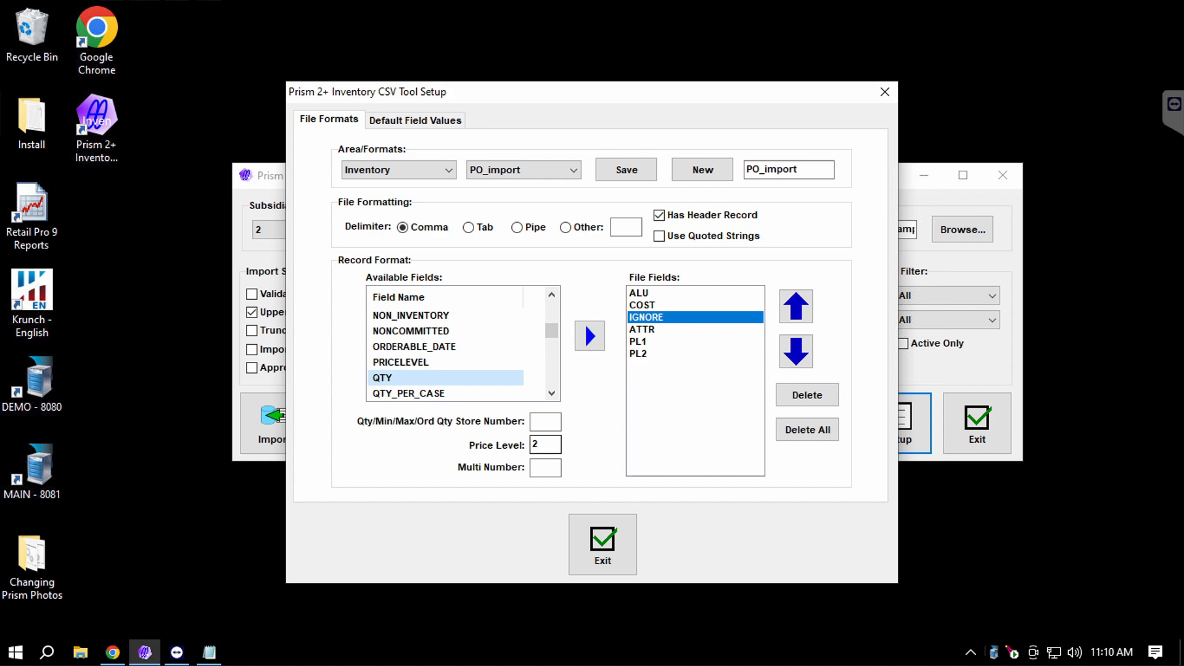
{"action": "double_click", "coordinate": [540, 445]}
{"action": "key", "text": "BackSpace"}
{"action": "left_click", "coordinate": [545, 421]}
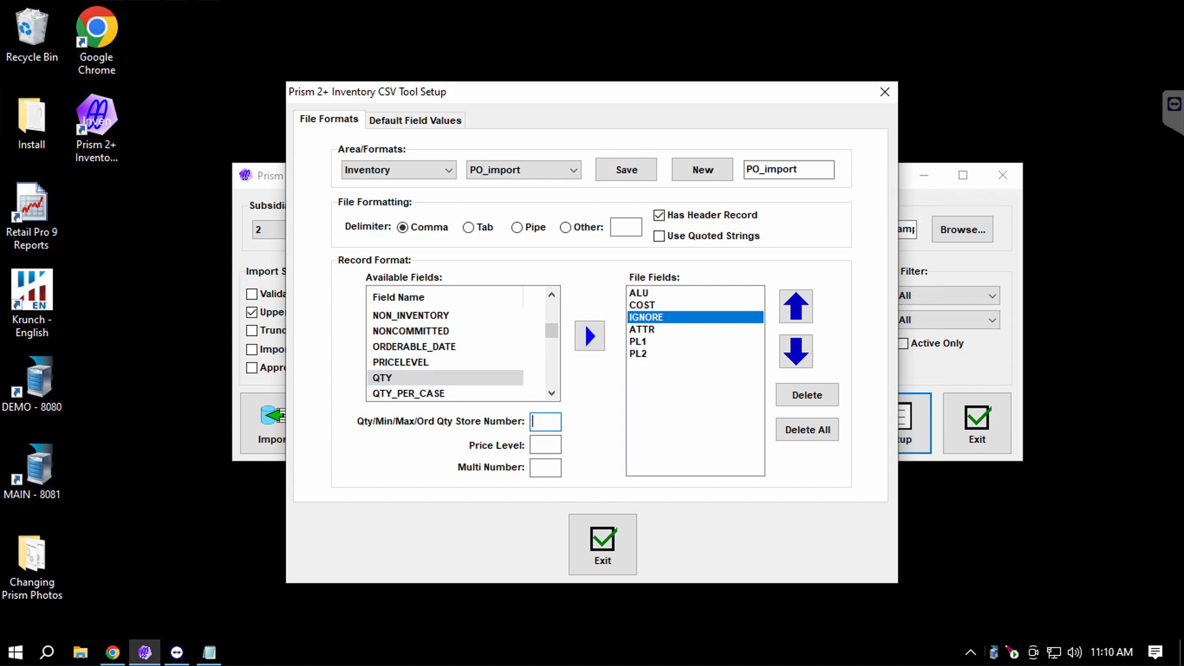
{"action": "type", "text": "1"}
{"action": "left_click", "coordinate": [589, 335]}
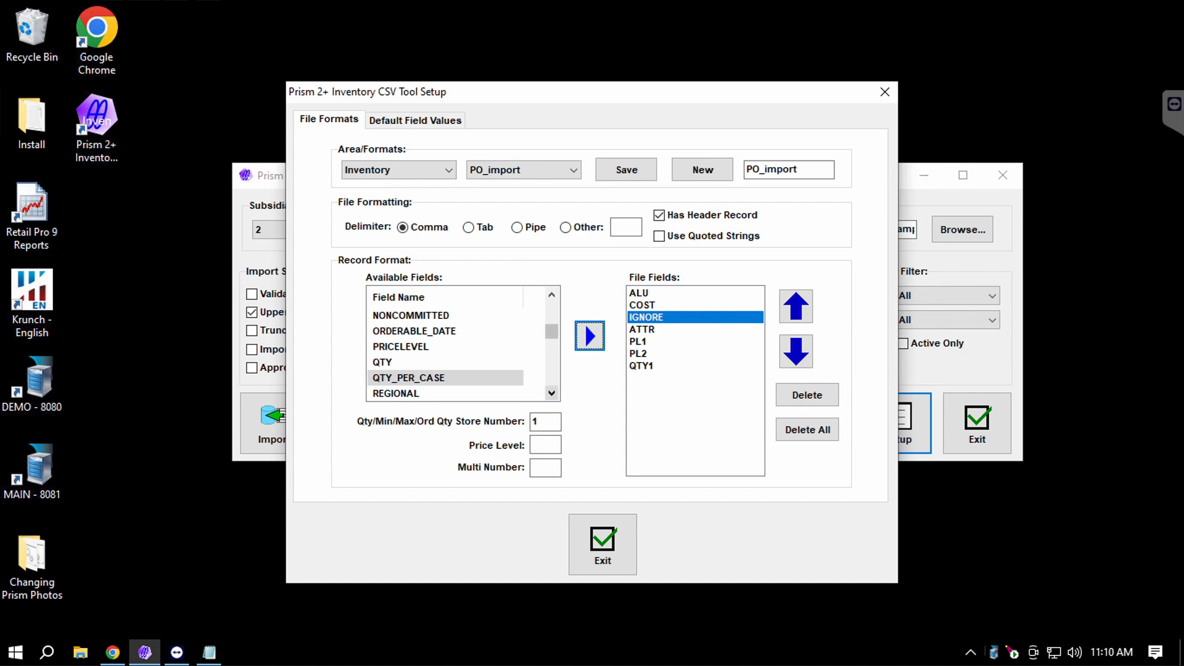
{"action": "left_click", "coordinate": [641, 366]}
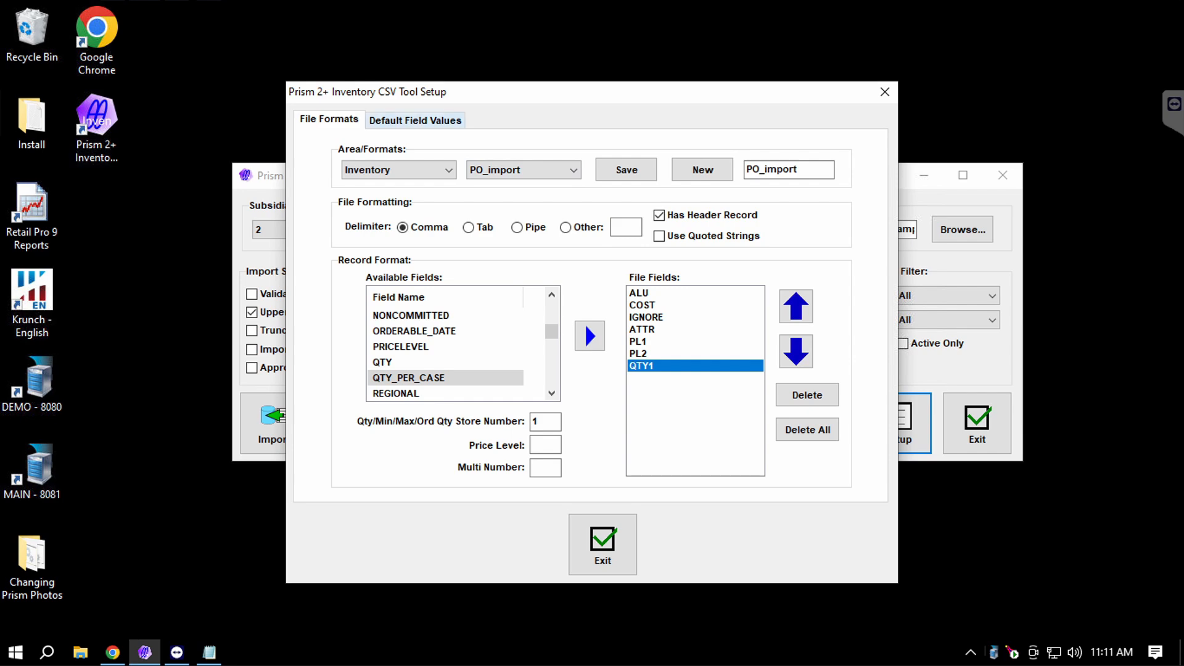
{"action": "left_click", "coordinate": [415, 119]}
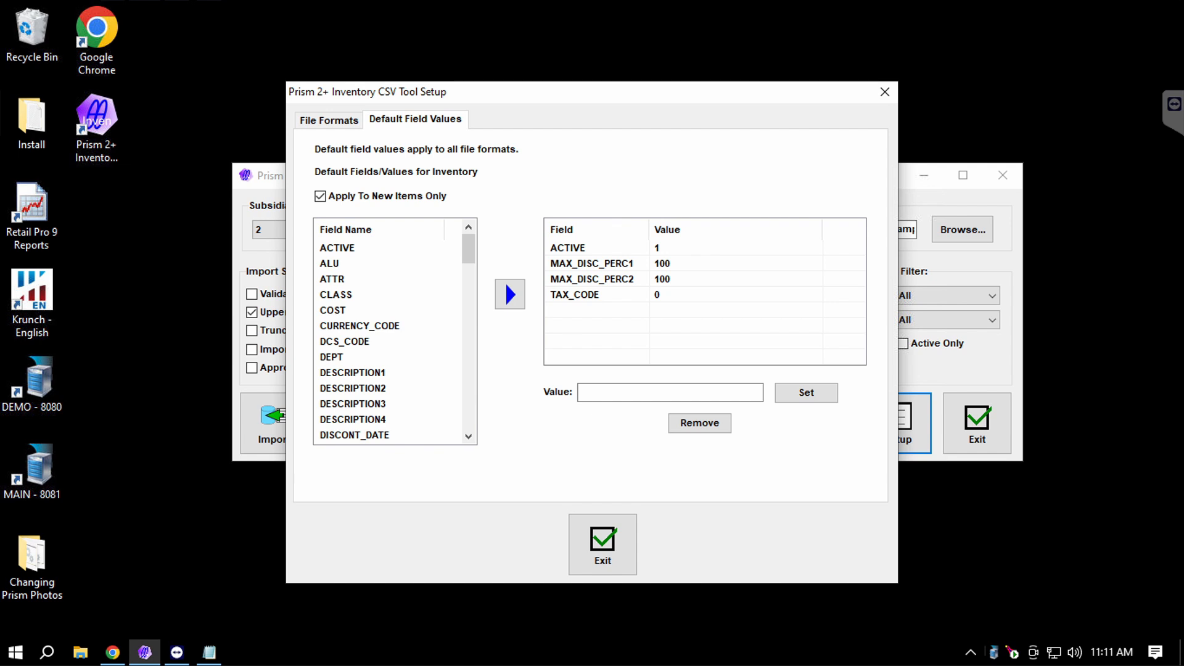
{"action": "left_click", "coordinate": [573, 248]}
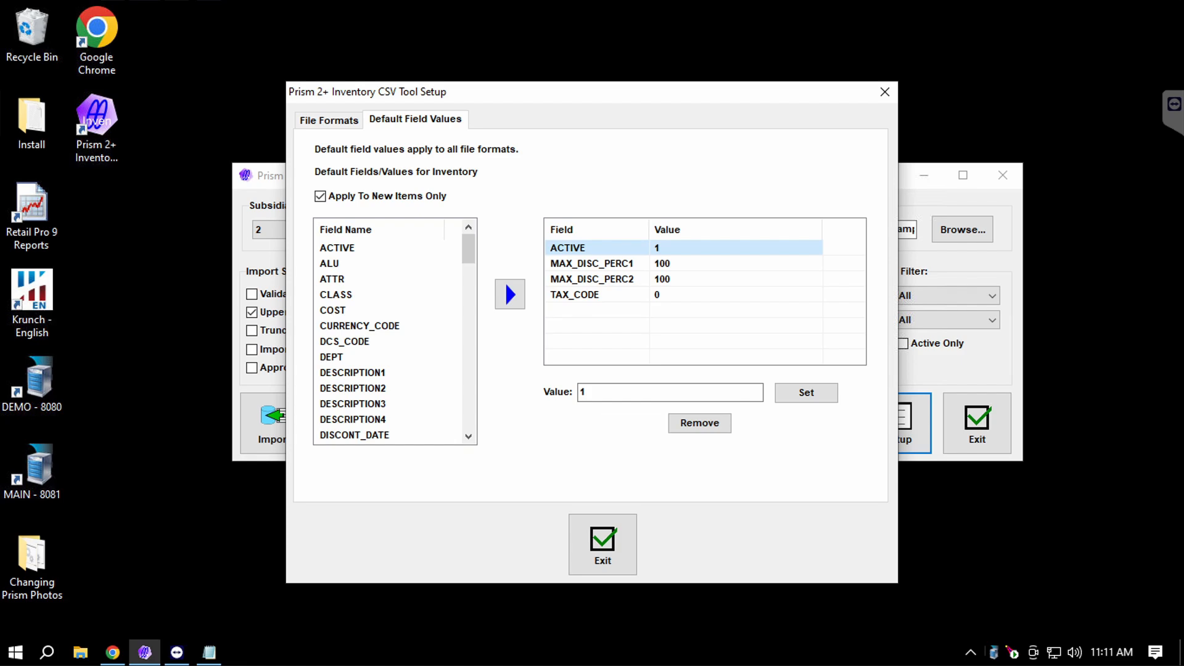
{"action": "left_click", "coordinate": [594, 264]}
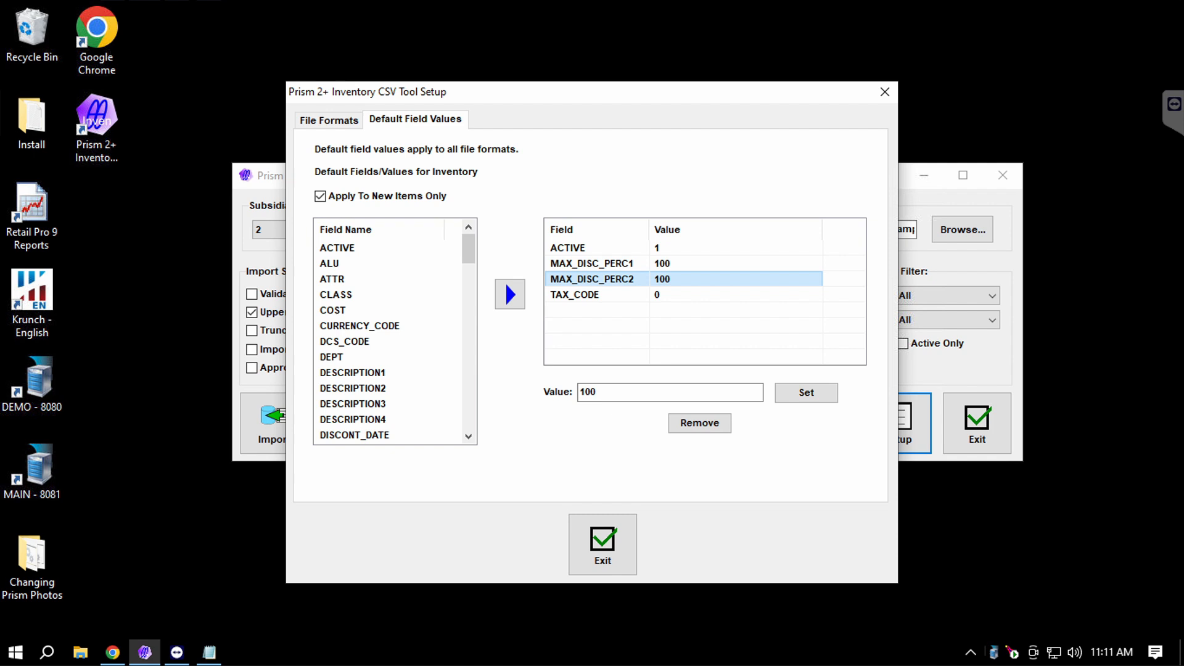
{"action": "key", "text": "Down"}
{"action": "key", "text": "Up"}
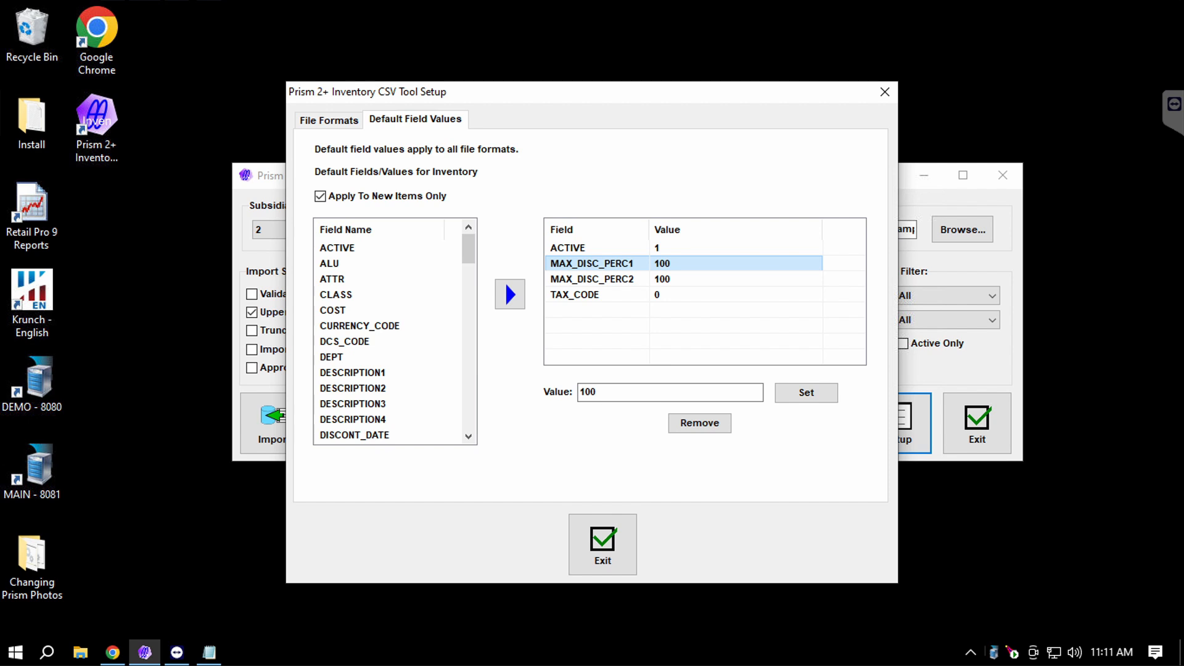
{"action": "left_click", "coordinate": [592, 280]}
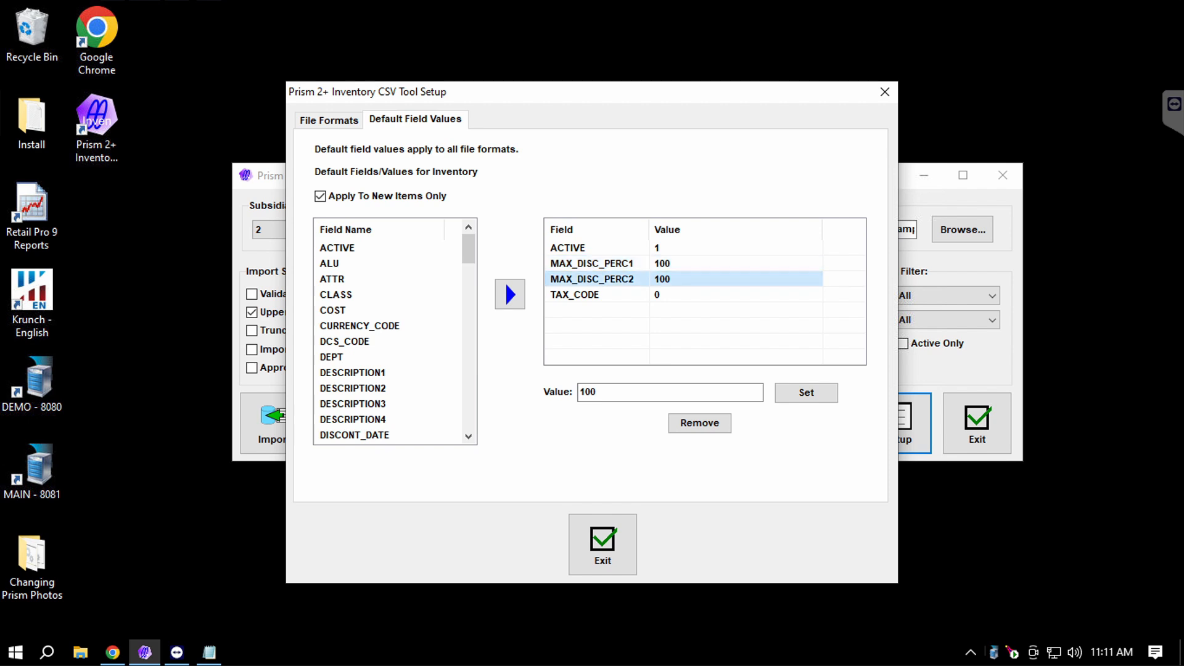
{"action": "scroll", "coordinate": [395, 337], "scroll_direction": "down", "scroll_amount": 5}
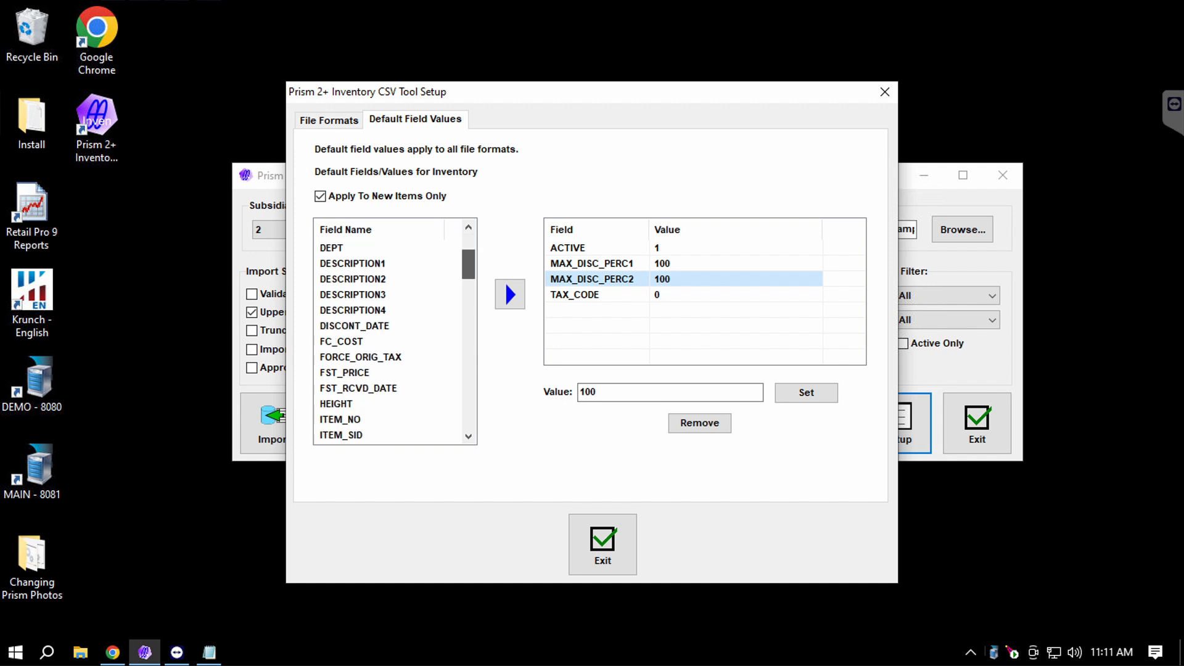
{"action": "scroll", "coordinate": [394, 336], "scroll_direction": "down", "scroll_amount": 8}
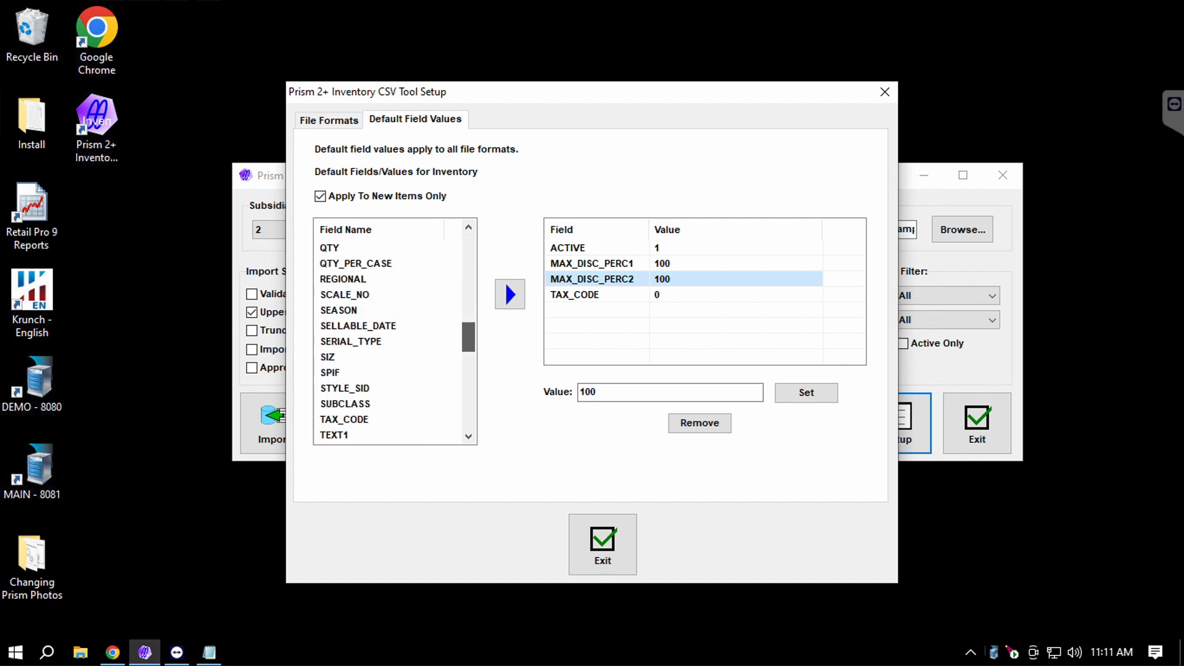
{"action": "scroll", "coordinate": [395, 337], "scroll_direction": "down", "scroll_amount": 3}
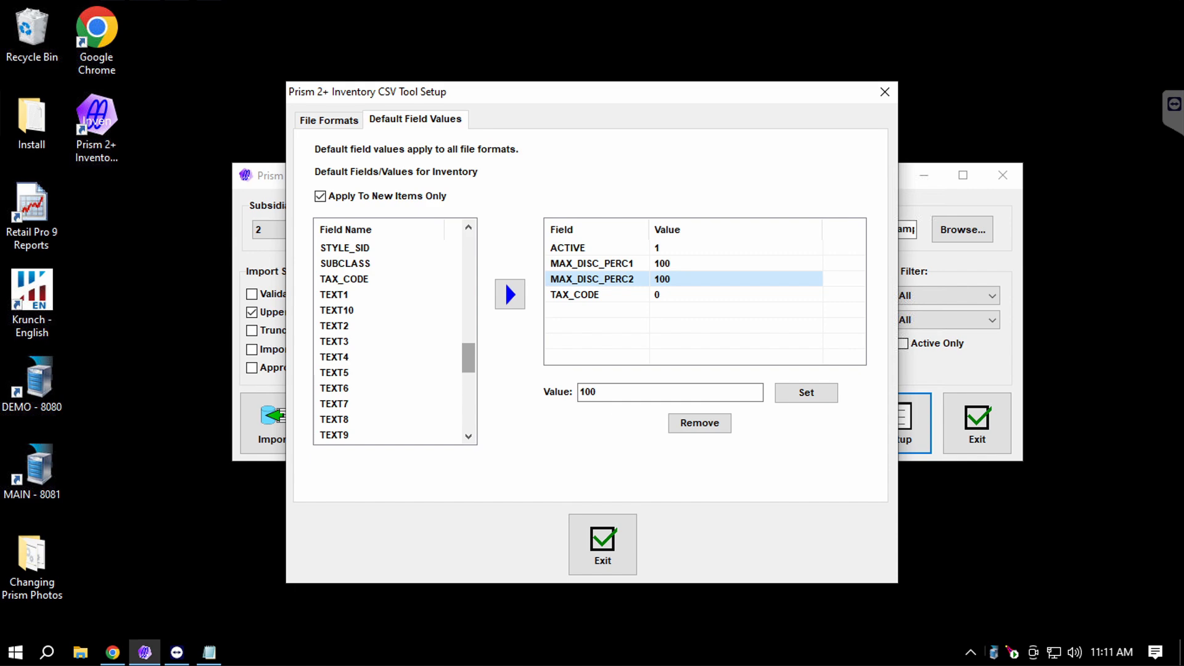
{"action": "scroll", "coordinate": [394, 337], "scroll_direction": "down", "scroll_amount": 3}
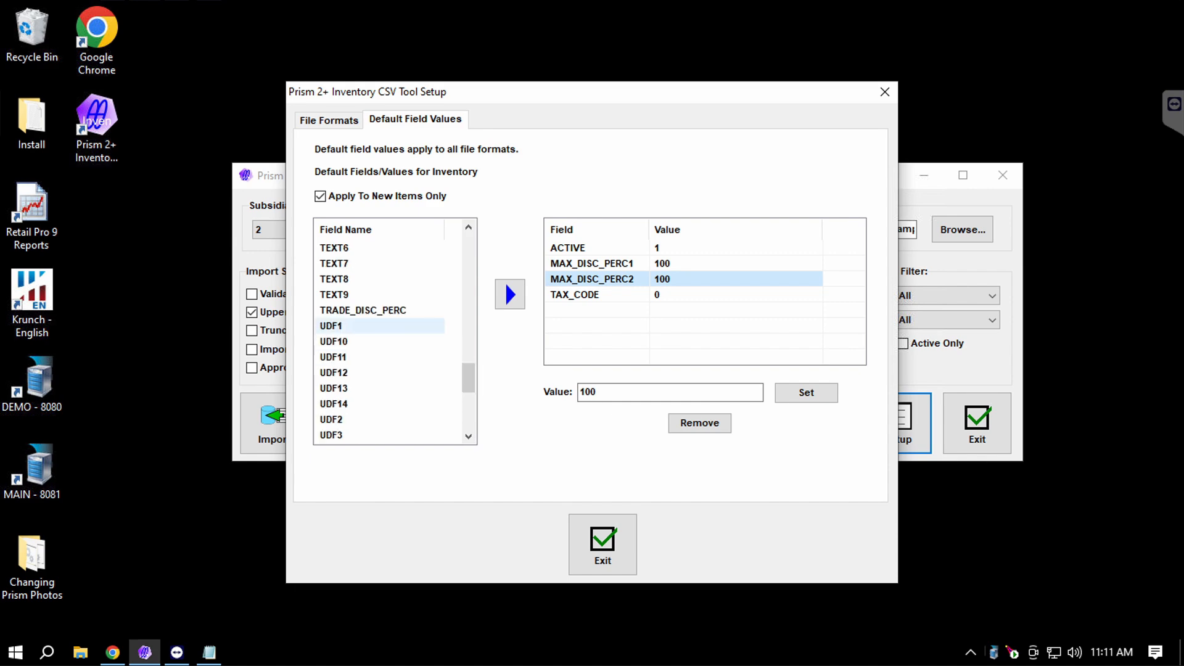
Add a UDF2 default of BDAY, remove it again, and return to File Formats.
{"action": "left_click", "coordinate": [346, 419]}
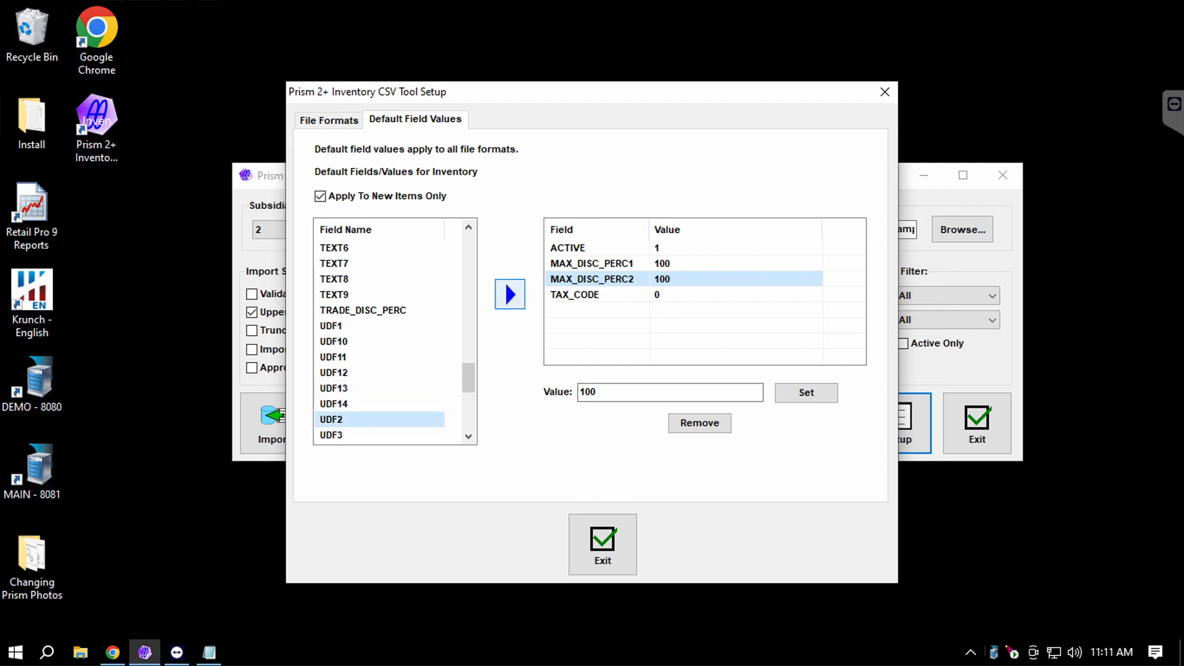
{"action": "left_click", "coordinate": [505, 282]}
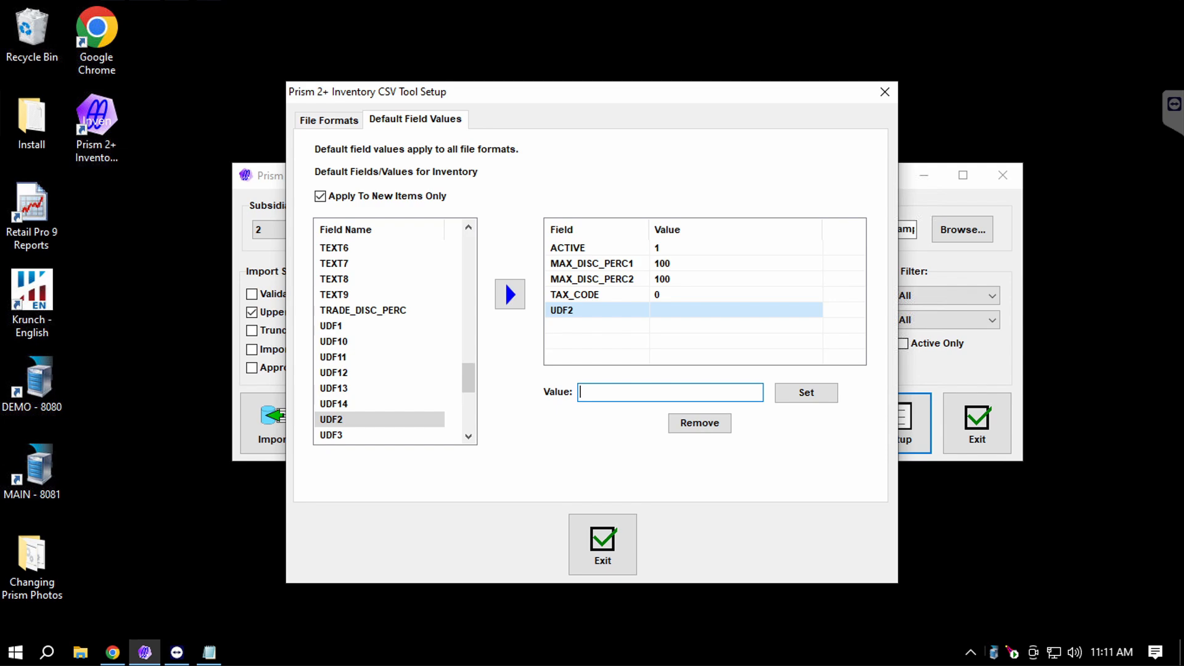
{"action": "type", "text": "BDAY"}
{"action": "key", "text": "Tab"}
{"action": "key", "text": "Return"}
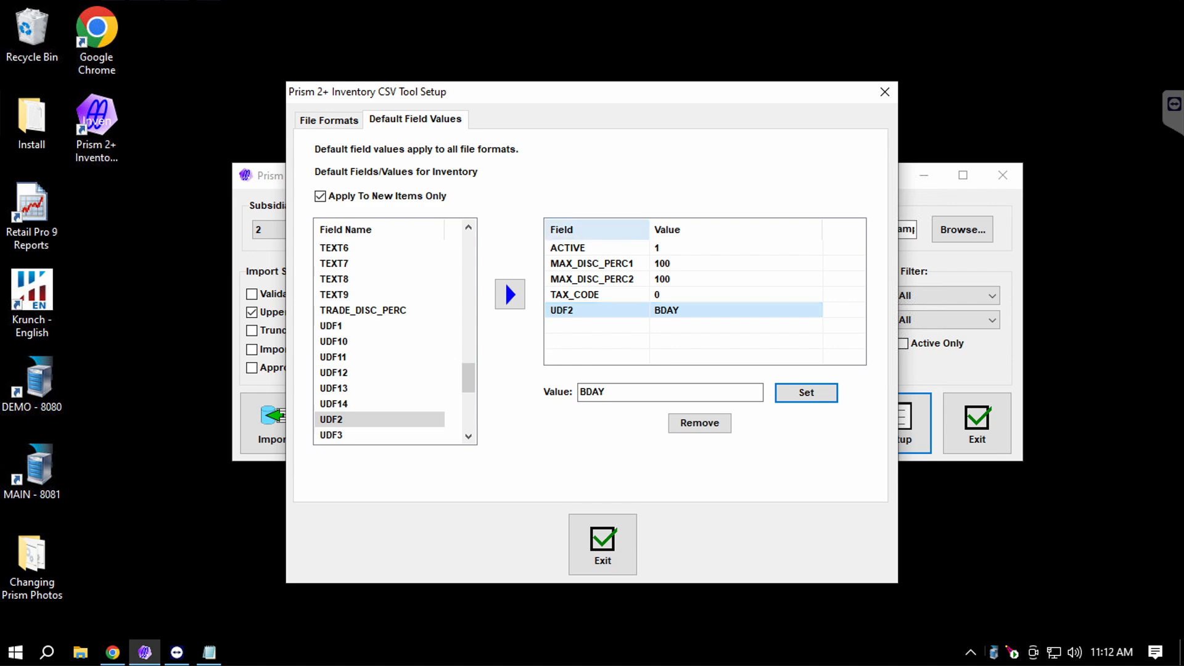
{"action": "key", "text": "Tab"}
{"action": "key", "text": "space"}
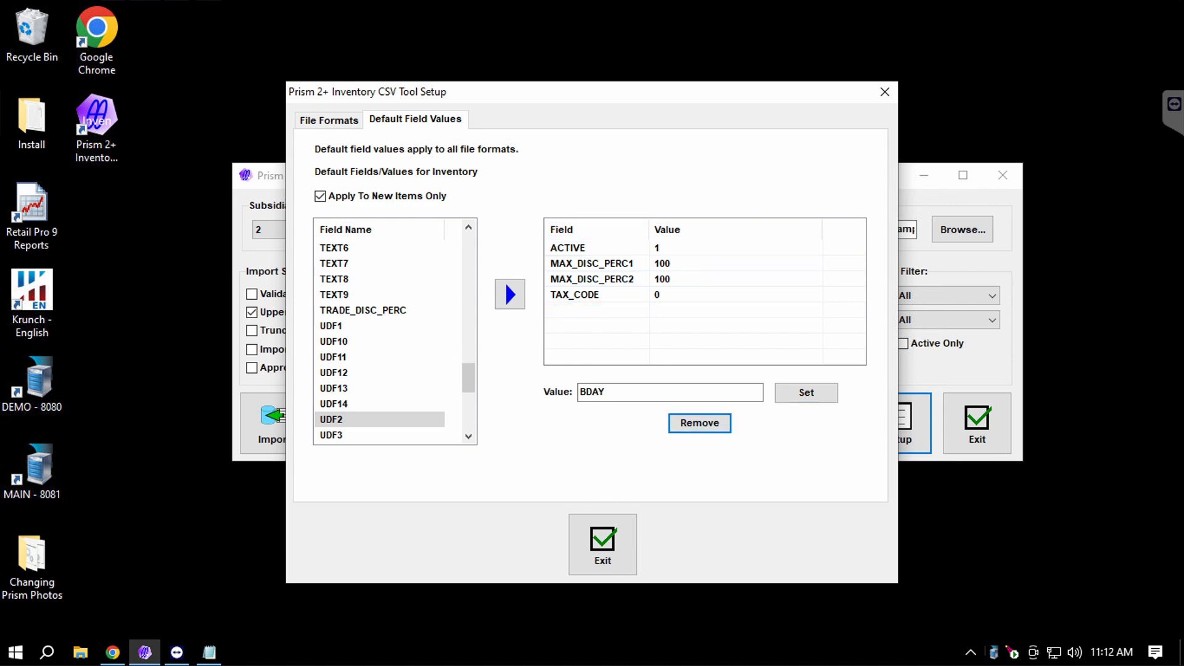
{"action": "left_click", "coordinate": [330, 120]}
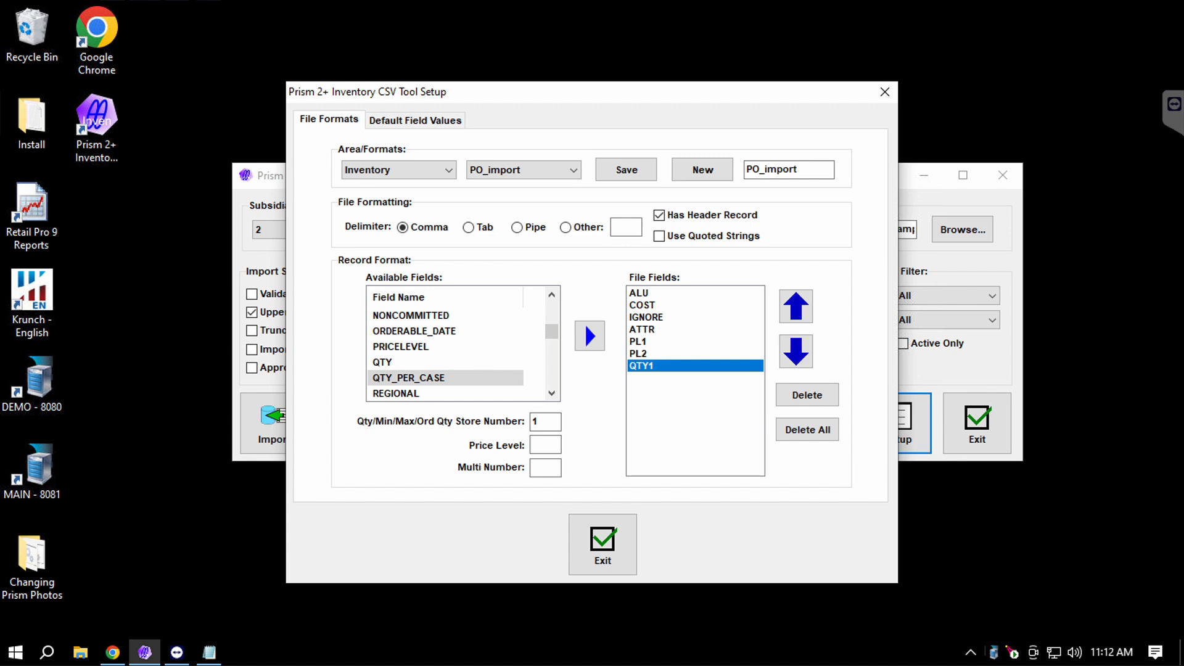
Load the saved PO Import format, answering the save-changes prompt.
{"action": "left_click", "coordinate": [426, 170]}
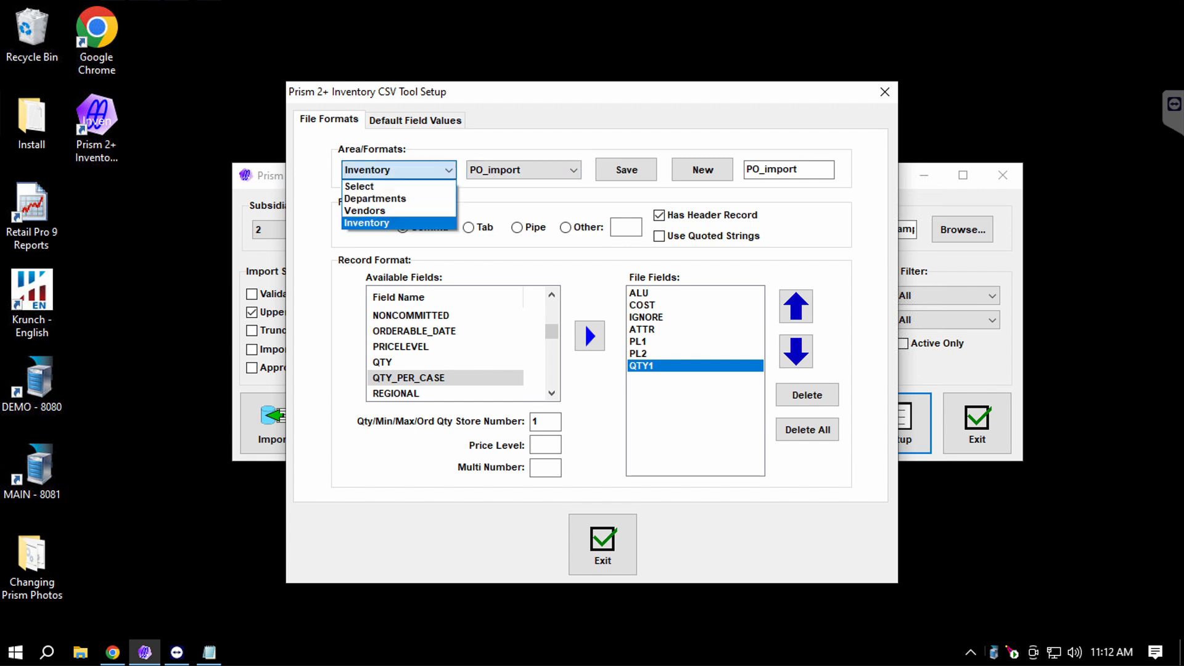
{"action": "left_click", "coordinate": [524, 170]}
{"action": "left_click", "coordinate": [524, 170]}
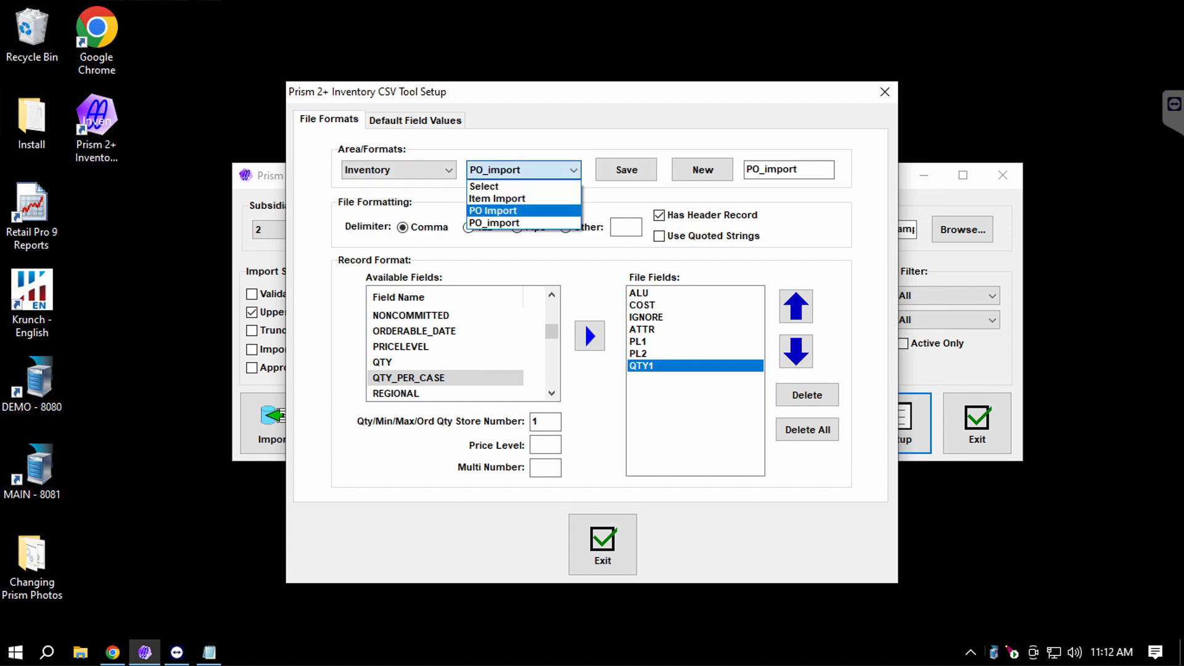
{"action": "key", "text": "Return"}
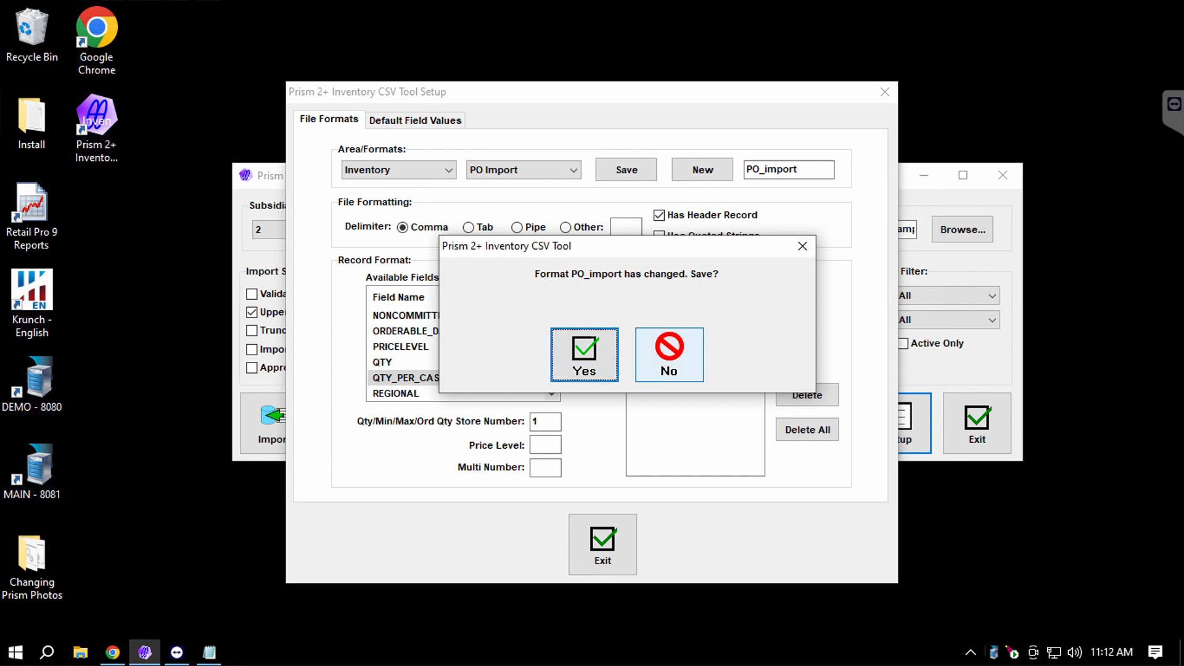
{"action": "left_click", "coordinate": [669, 355]}
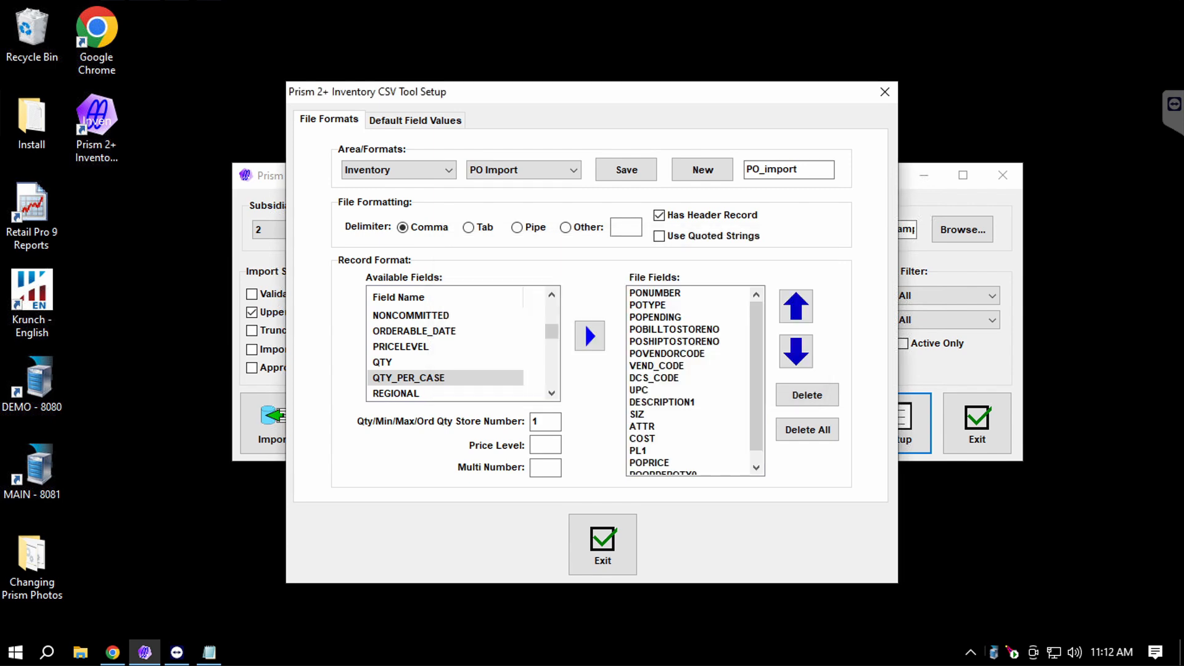
Review PONUMBER, VEND_CODE, DCS_CODE, UPC and DESCRIPTION1 in File Fields, then exit Setup.
{"action": "scroll", "coordinate": [691, 379], "scroll_direction": "down", "scroll_amount": 1}
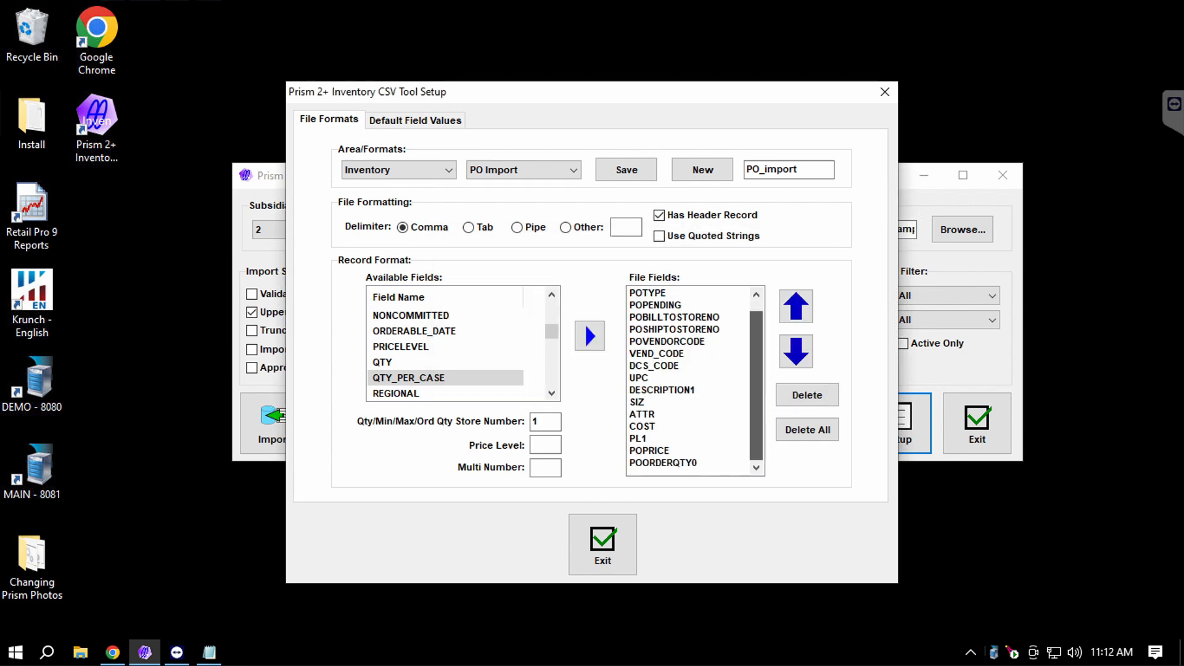
{"action": "scroll", "coordinate": [691, 380], "scroll_direction": "up", "scroll_amount": 1}
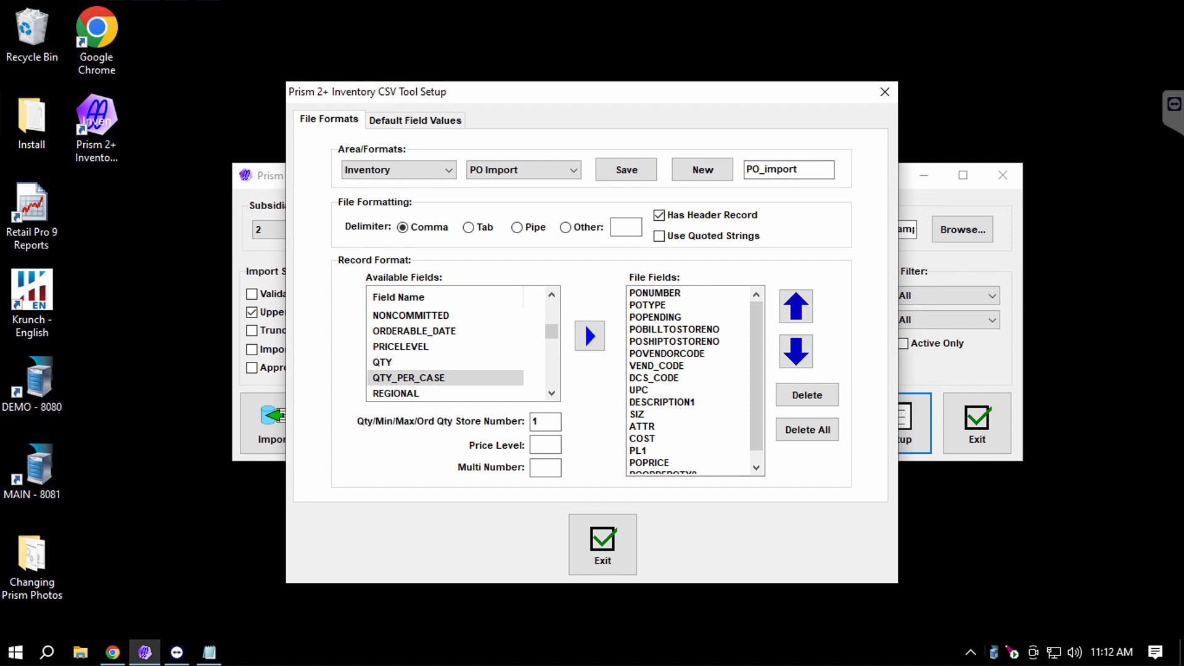
{"action": "left_click", "coordinate": [656, 292]}
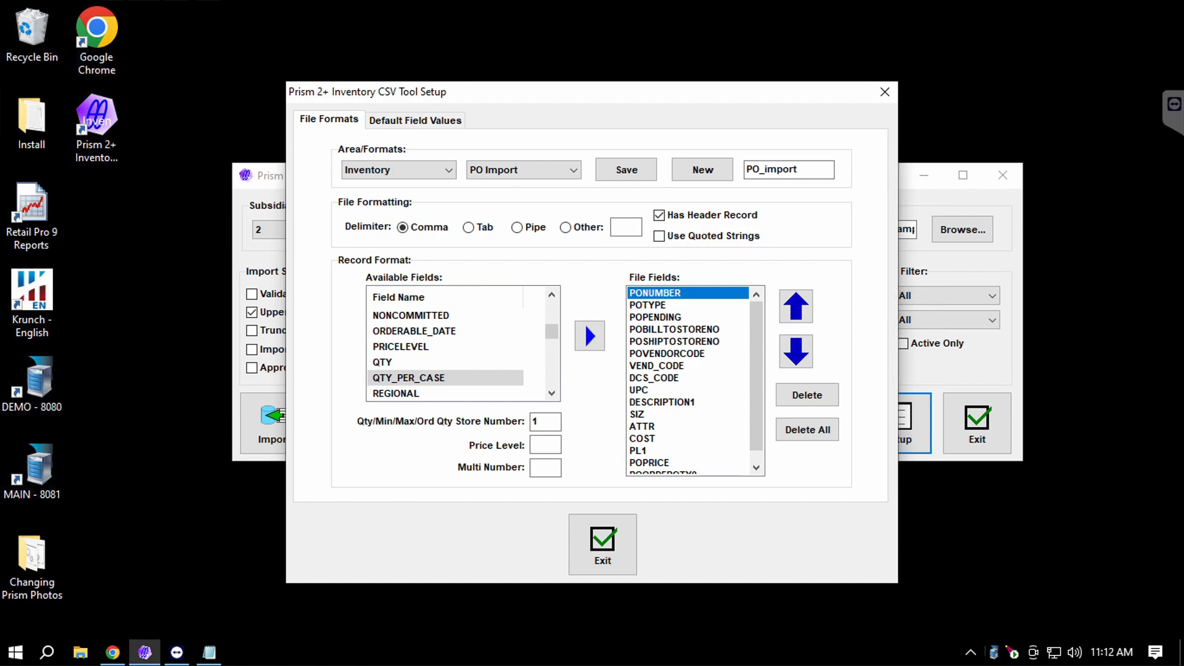
{"action": "left_click", "coordinate": [656, 366]}
{"action": "left_click", "coordinate": [655, 378]}
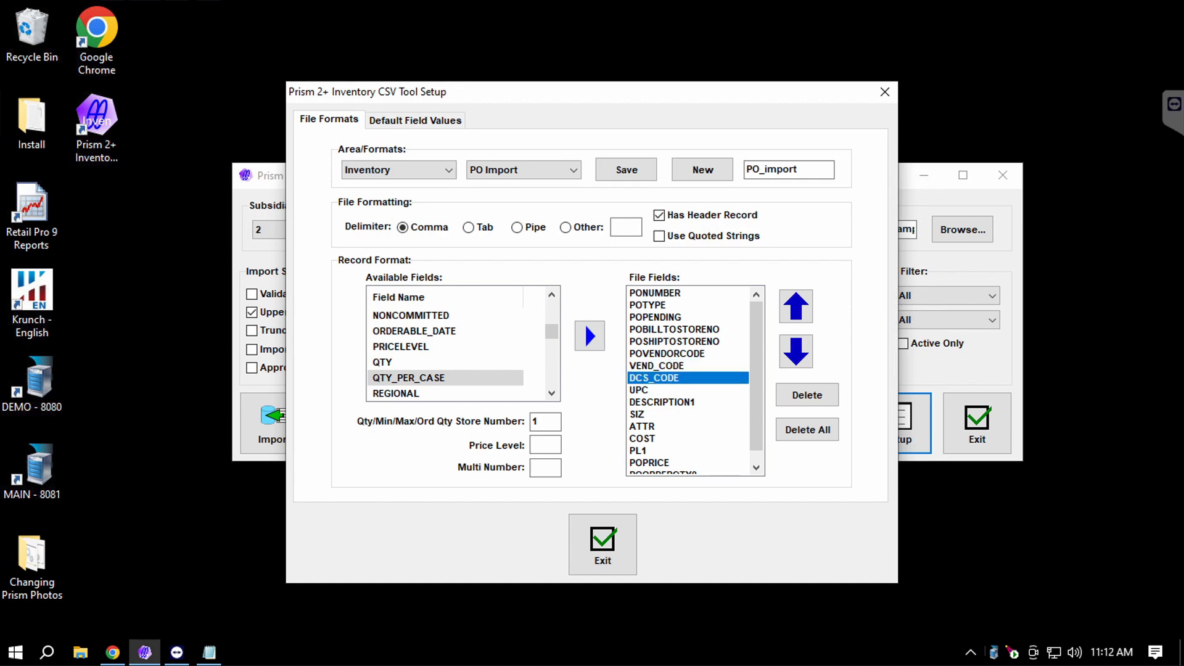
{"action": "left_click", "coordinate": [662, 402]}
{"action": "left_click", "coordinate": [640, 391]}
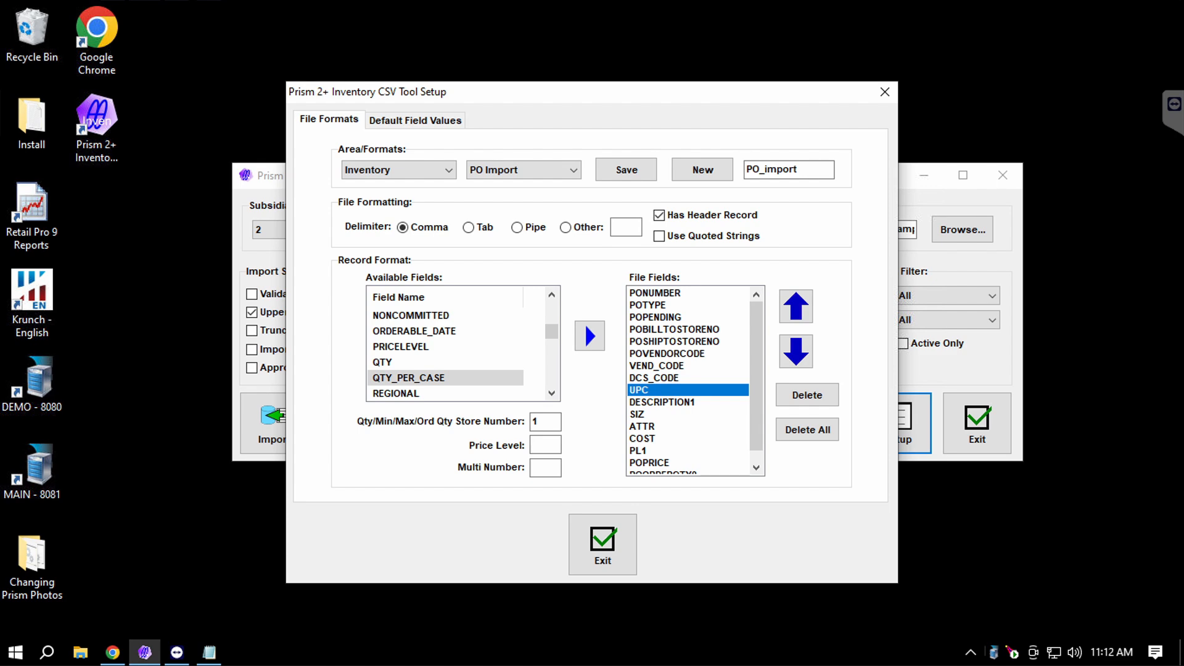
{"action": "left_click", "coordinate": [661, 402]}
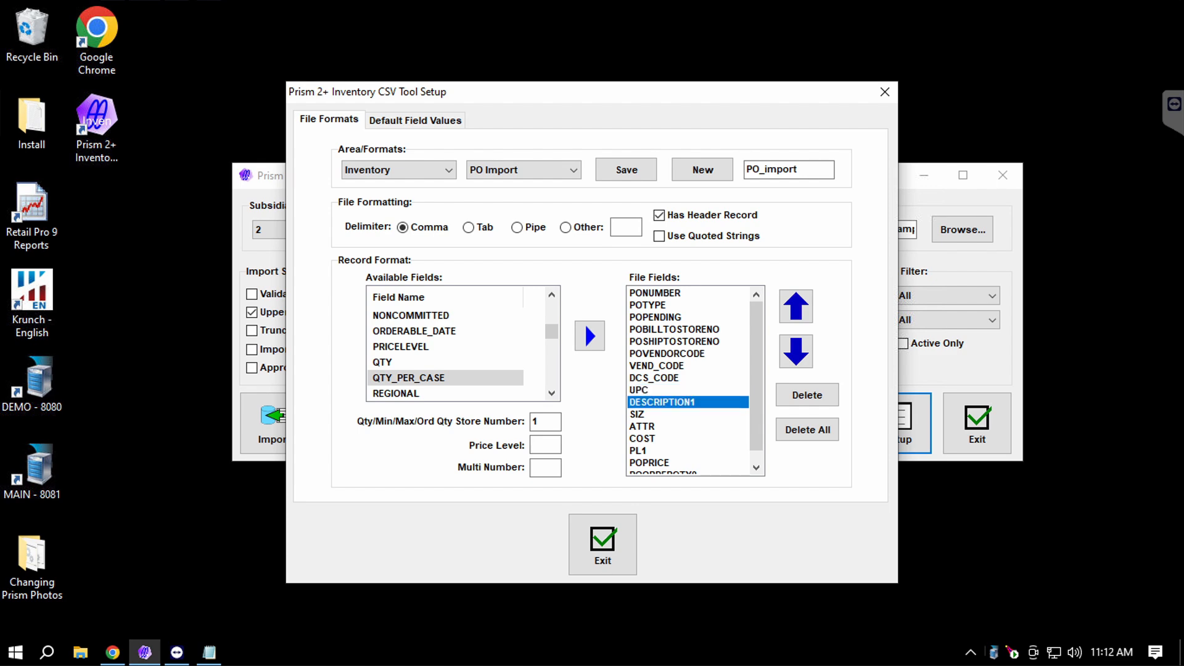
{"action": "left_click_drag", "start_coordinate": [757, 404], "coordinate": [757, 414]}
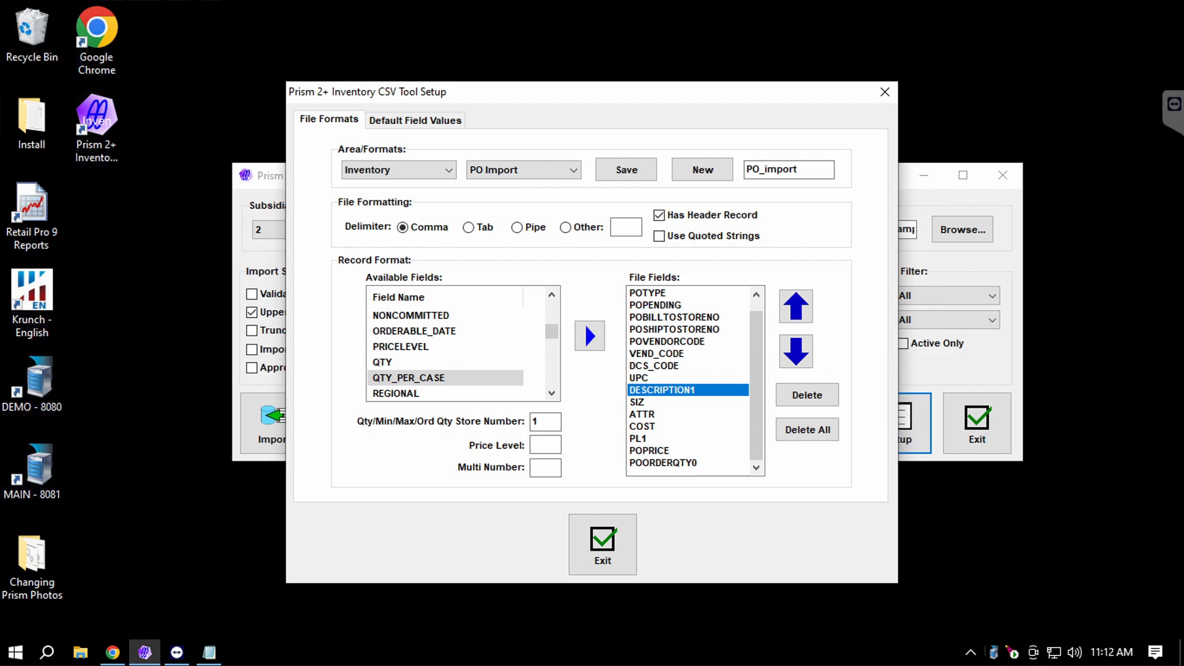
{"action": "left_click", "coordinate": [602, 544]}
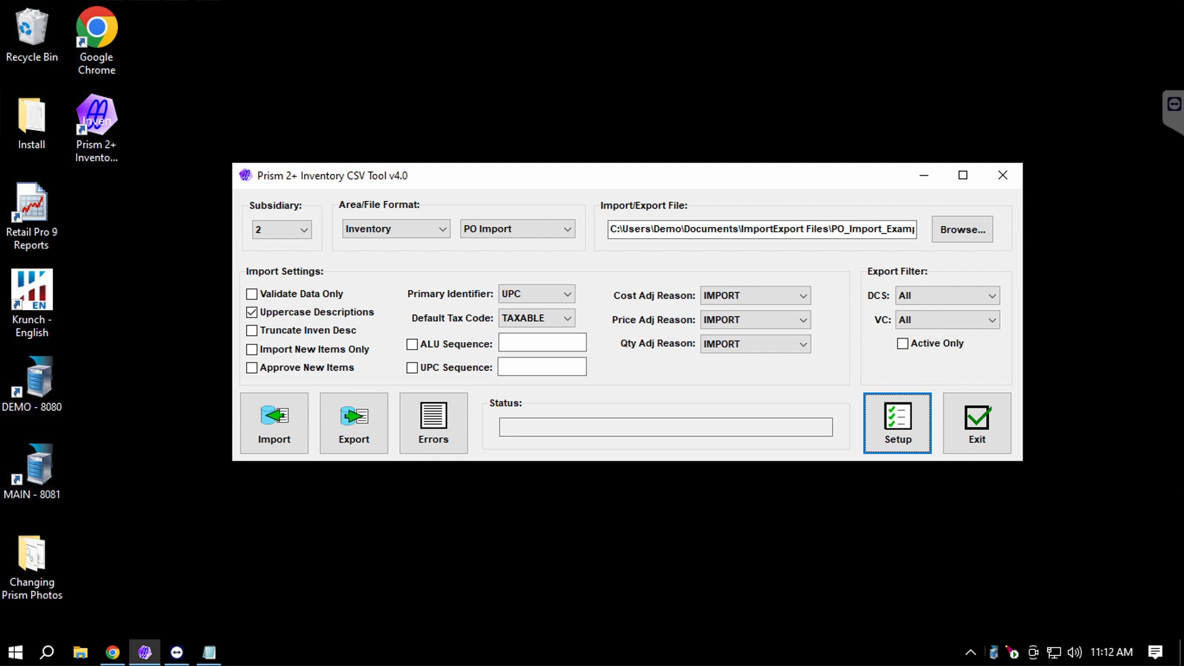
Clear Uppercase Descriptions and enable Validate Data Only in the import settings.
{"action": "left_click", "coordinate": [252, 312]}
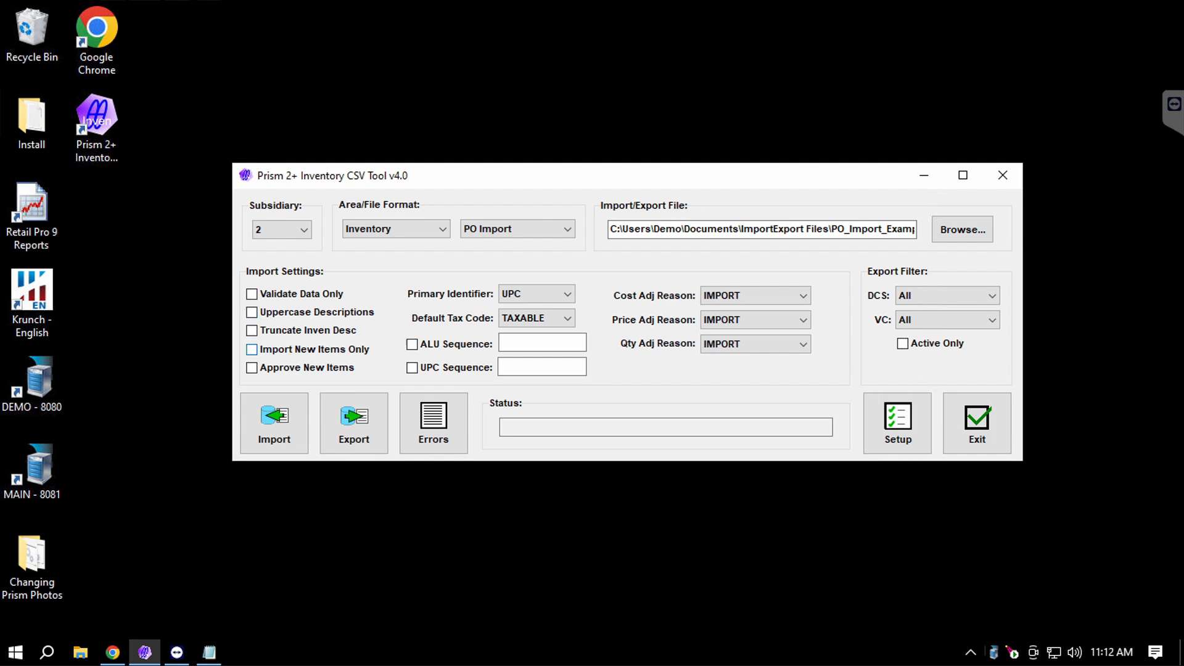
{"action": "left_click", "coordinate": [252, 294]}
Clear Validate Data Only, Uppercase Descriptions, Truncate Descriptions and Import New Items Only.
{"action": "left_click", "coordinate": [251, 294]}
{"action": "left_click", "coordinate": [252, 313]}
{"action": "left_click", "coordinate": [251, 330]}
{"action": "left_click", "coordinate": [251, 350]}
Keep UPC as primary identifier and TAXABLE as the default tax code.
{"action": "left_click", "coordinate": [555, 293]}
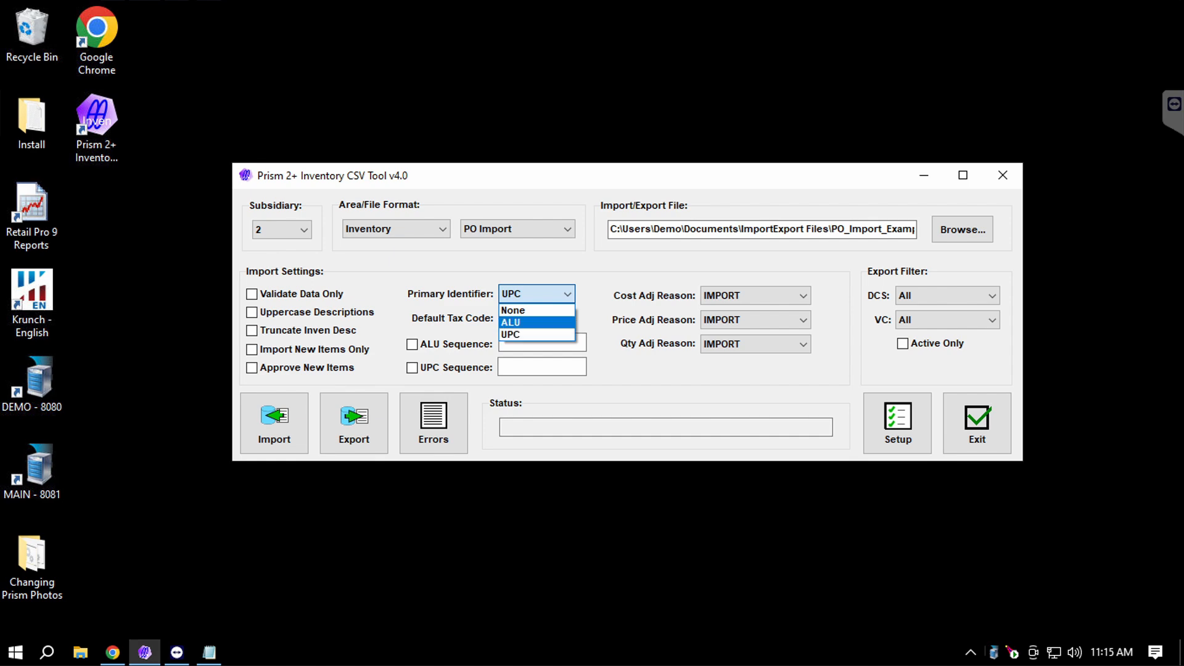
{"action": "left_click", "coordinate": [536, 322]}
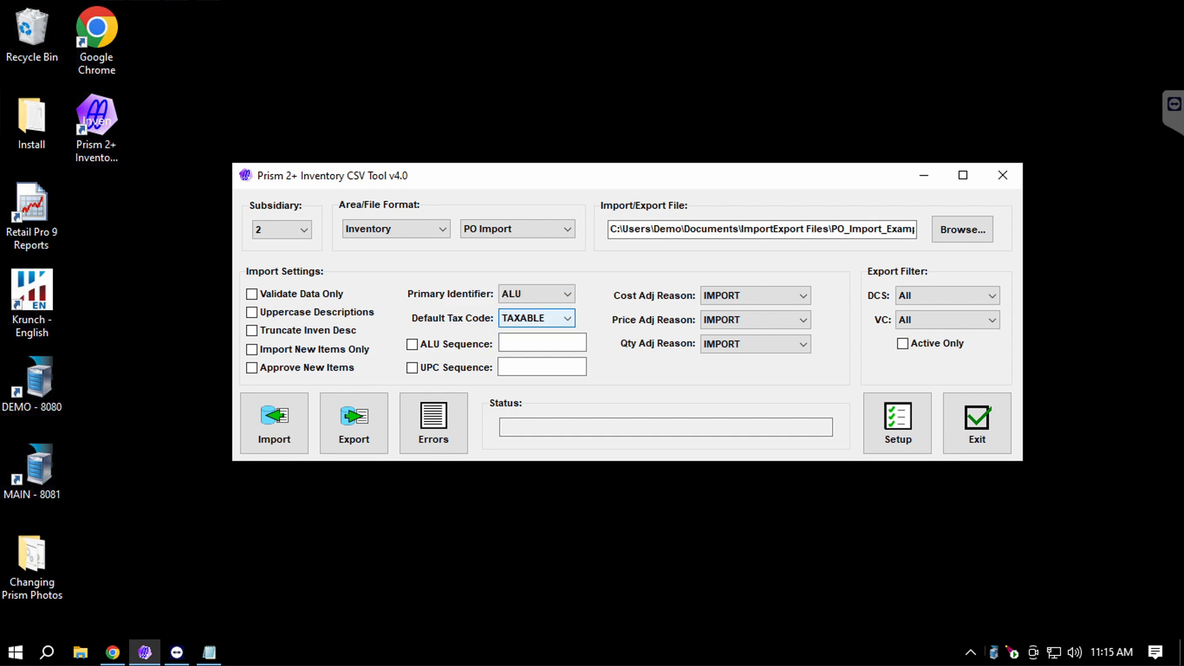
{"action": "left_click", "coordinate": [543, 294]}
{"action": "left_click", "coordinate": [537, 335]}
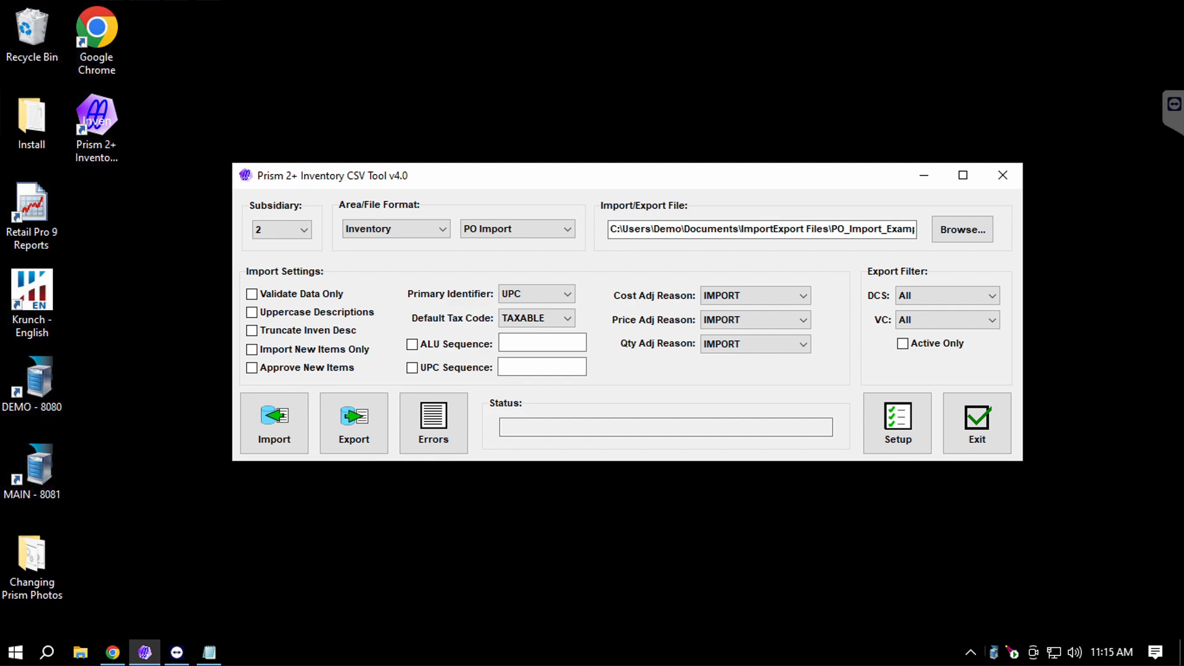
{"action": "left_click", "coordinate": [566, 318]}
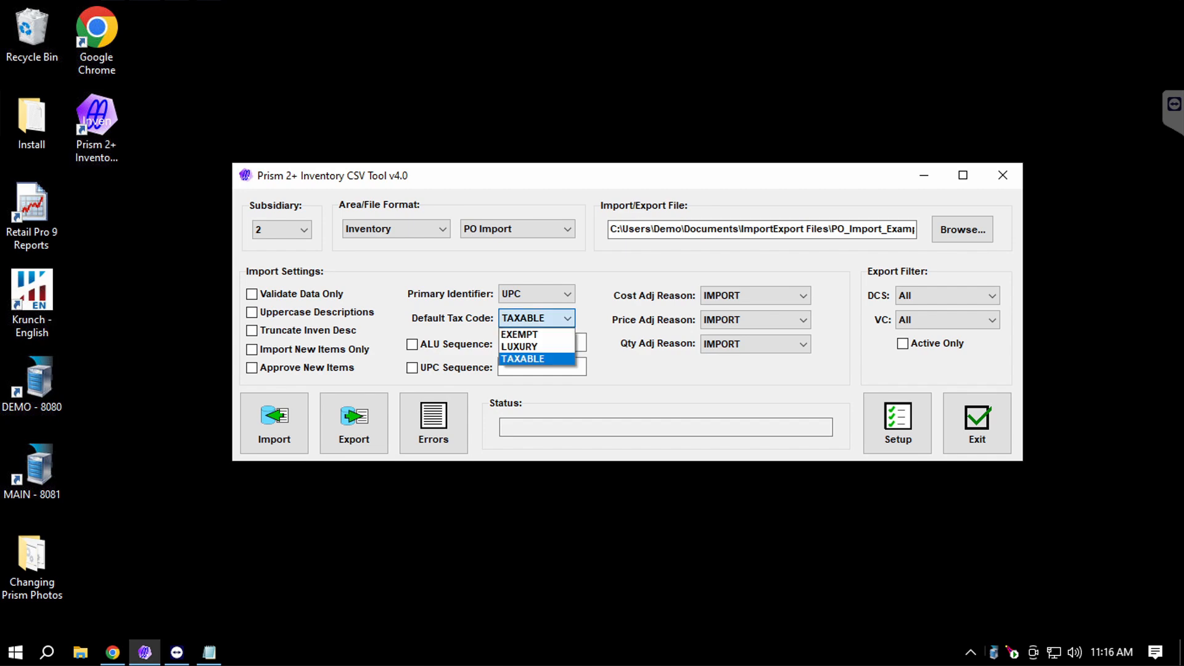
{"action": "key", "text": "Up"}
{"action": "key", "text": "Up"}
{"action": "key", "text": "Down"}
{"action": "key", "text": "Down"}
{"action": "key", "text": "Return"}
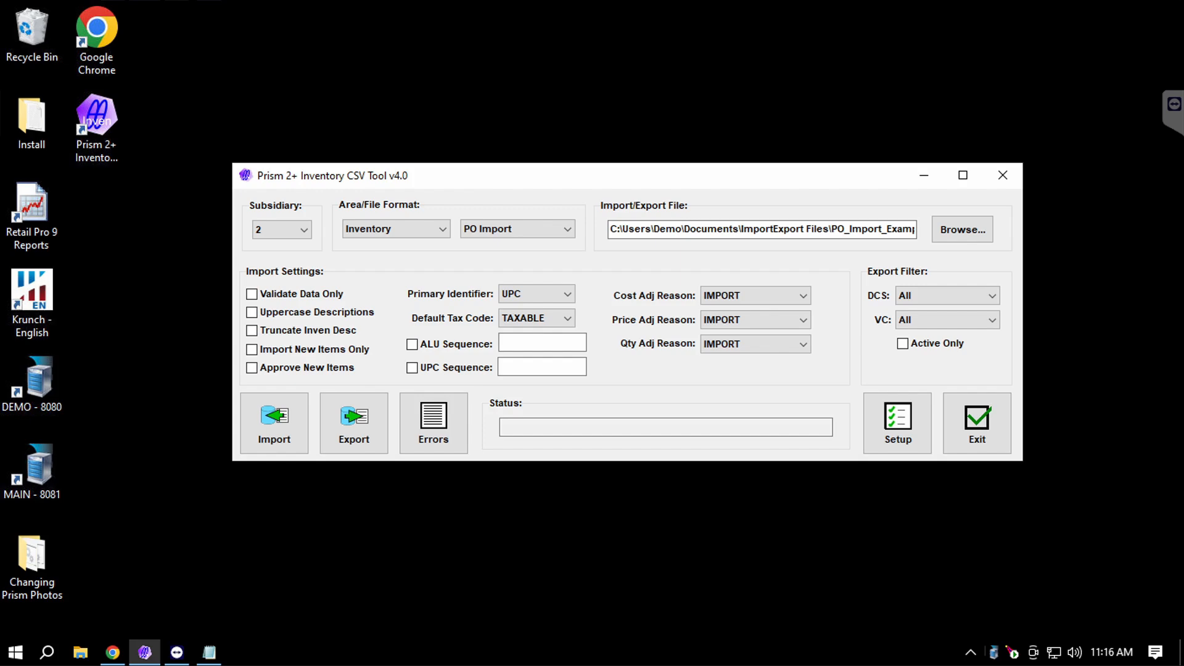
Turn on ALU Sequence while leaving UPC Sequence unchecked.
{"action": "left_click", "coordinate": [412, 345]}
{"action": "left_click", "coordinate": [412, 368]}
{"action": "left_click", "coordinate": [412, 368]}
Enter 1001 as the ALU Sequence start value and set ALU as the Primary Identifier.
{"action": "left_click", "coordinate": [542, 343]}
{"action": "type", "text": "1001"}
{"action": "left_click", "coordinate": [536, 294]}
{"action": "left_click", "coordinate": [518, 323]}
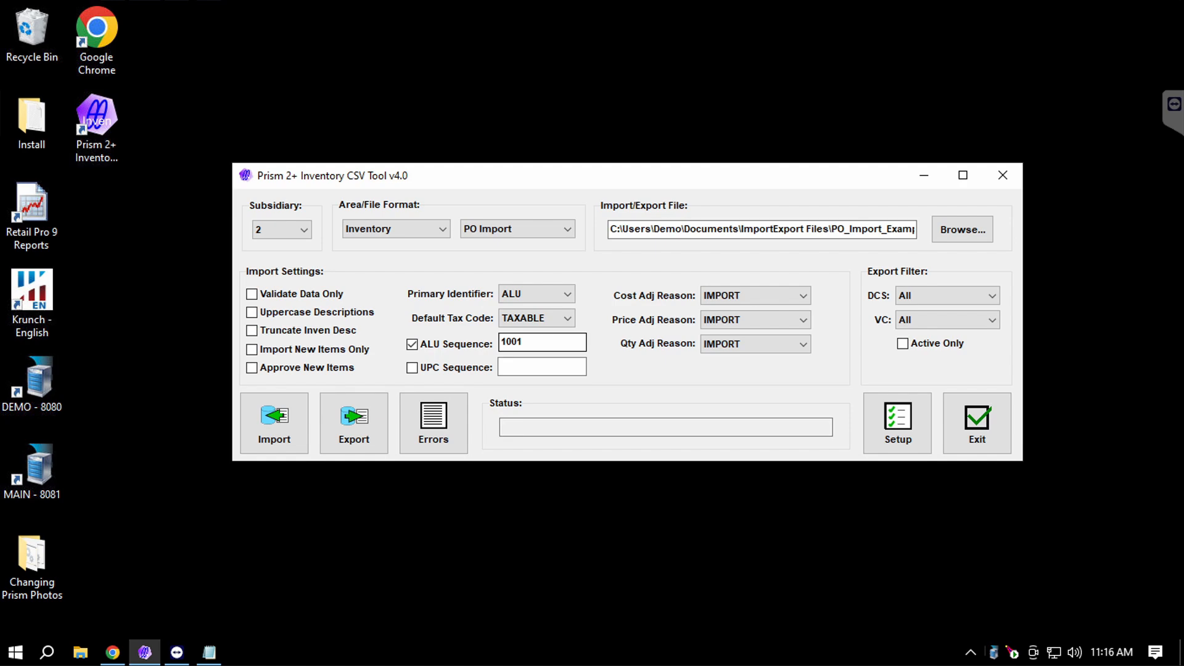
Uncheck ALU Sequence and delete the 1001 starting value from its box.
{"action": "left_click", "coordinate": [412, 344]}
{"action": "double_click", "coordinate": [512, 342]}
{"action": "key", "text": "BackSpace"}
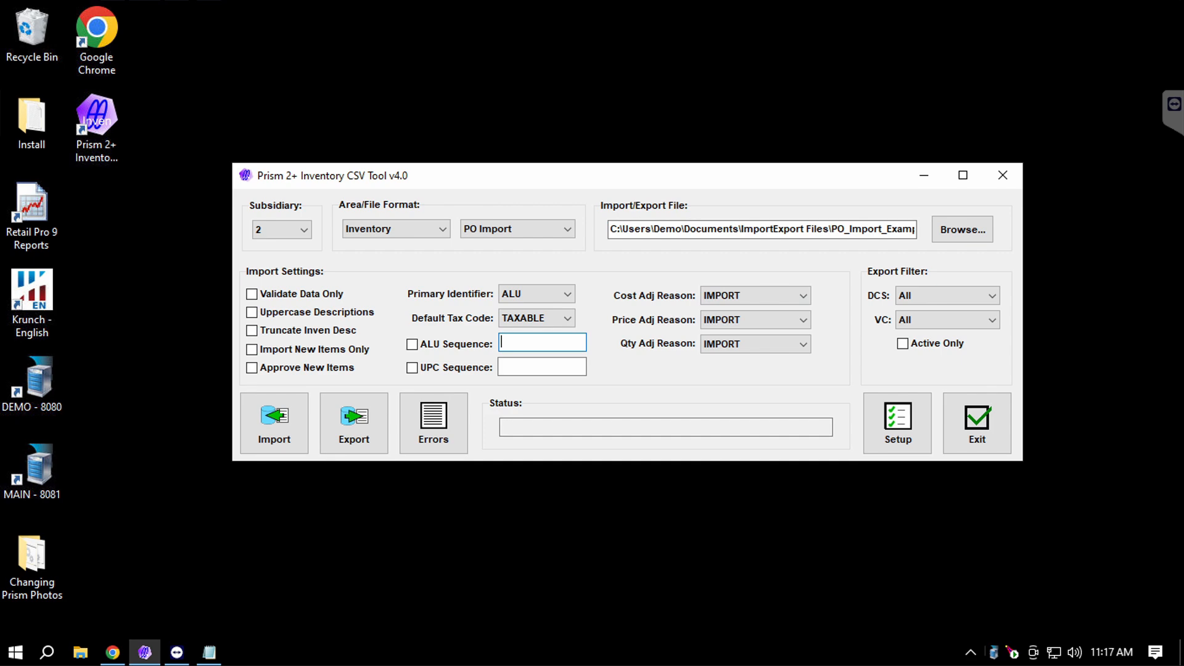
{"action": "left_click", "coordinate": [617, 542]}
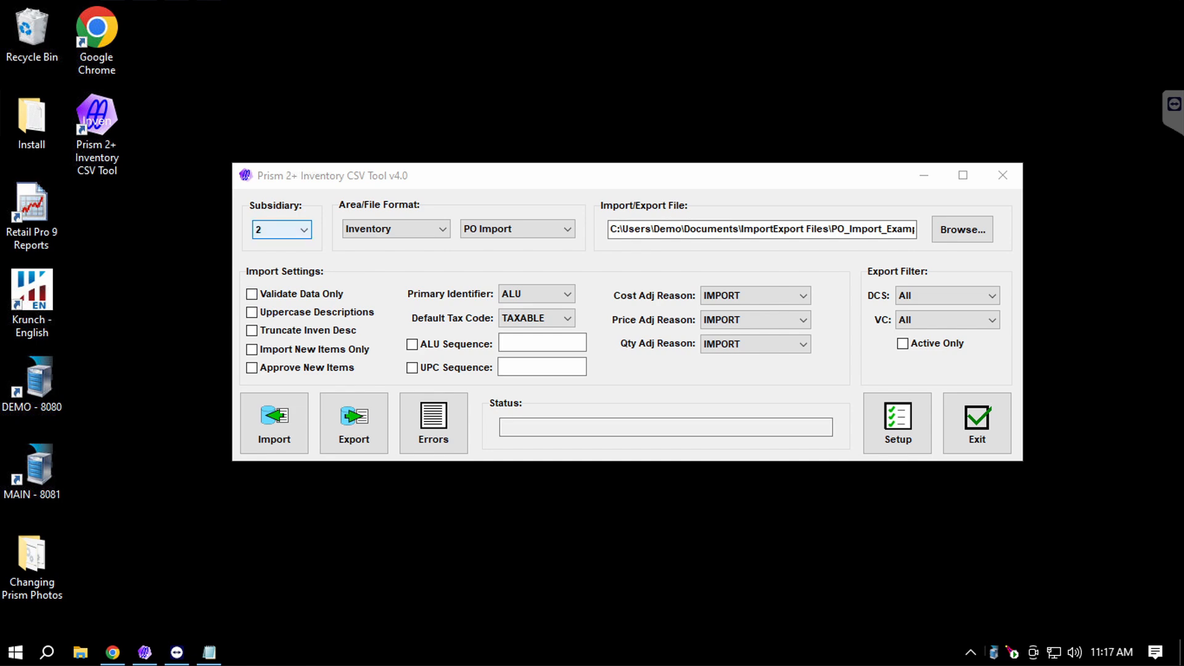
{"action": "left_click", "coordinate": [425, 229]}
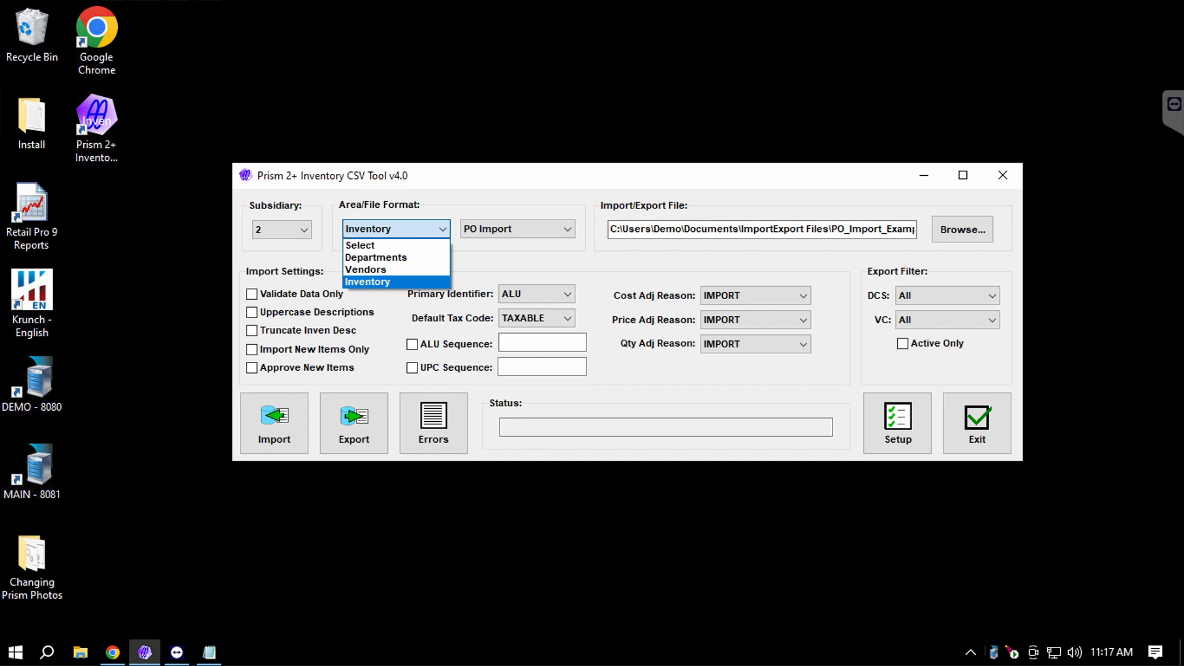
Keep Inventory as the area, load the PO Import format, and view PO_Import_Example.txt in Notepad.
{"action": "key", "text": "Return"}
{"action": "left_click", "coordinate": [518, 229]}
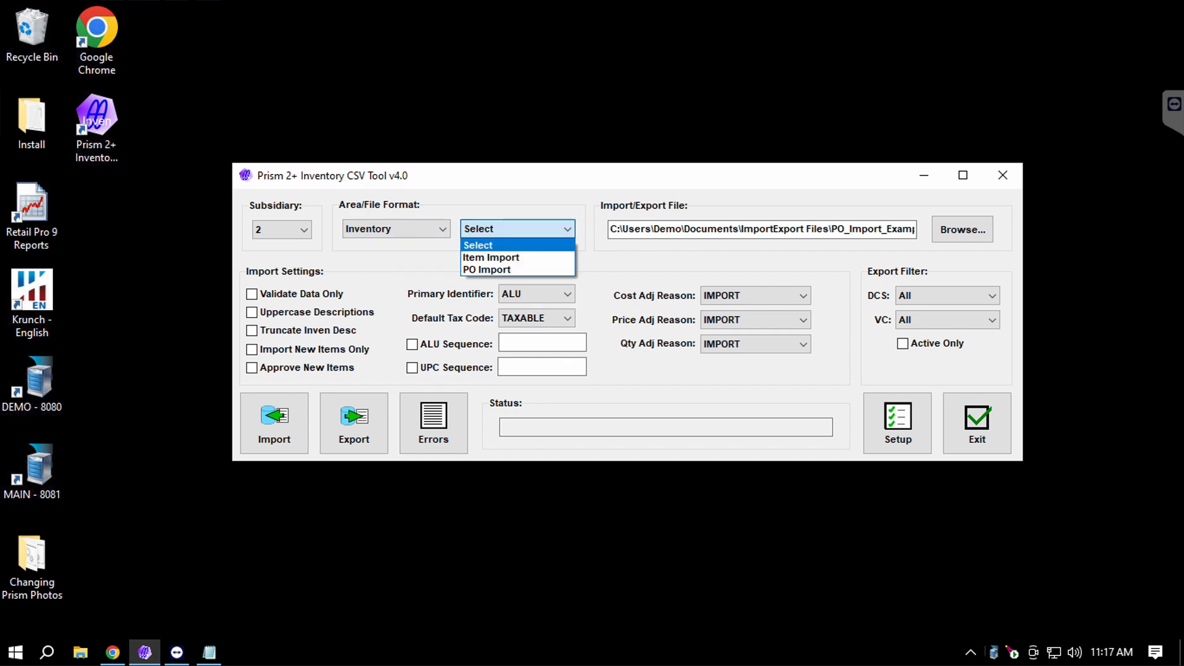
{"action": "key", "text": "Down"}
{"action": "key", "text": "Down"}
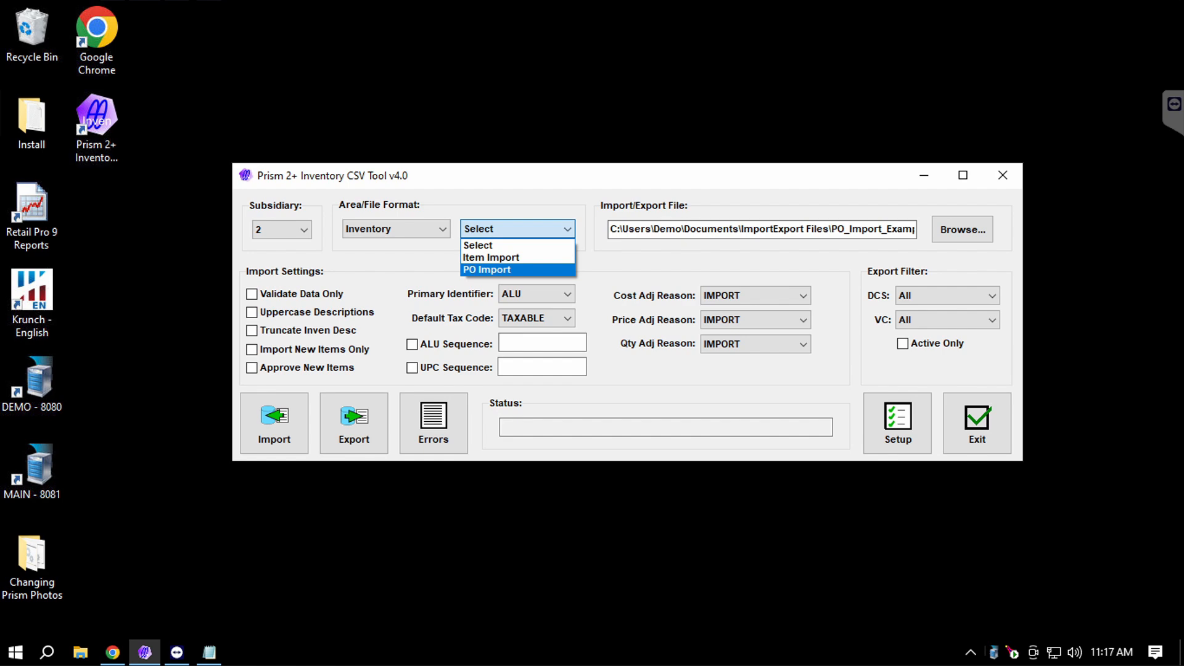
{"action": "key", "text": "Return"}
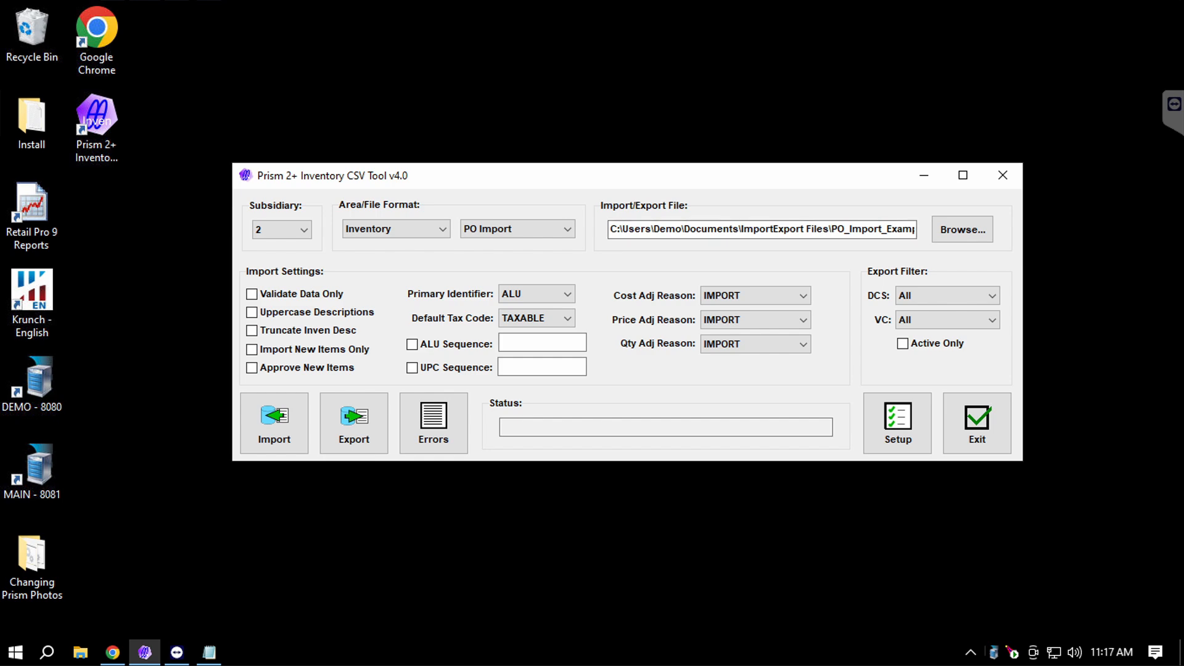
{"action": "left_click", "coordinate": [209, 652]}
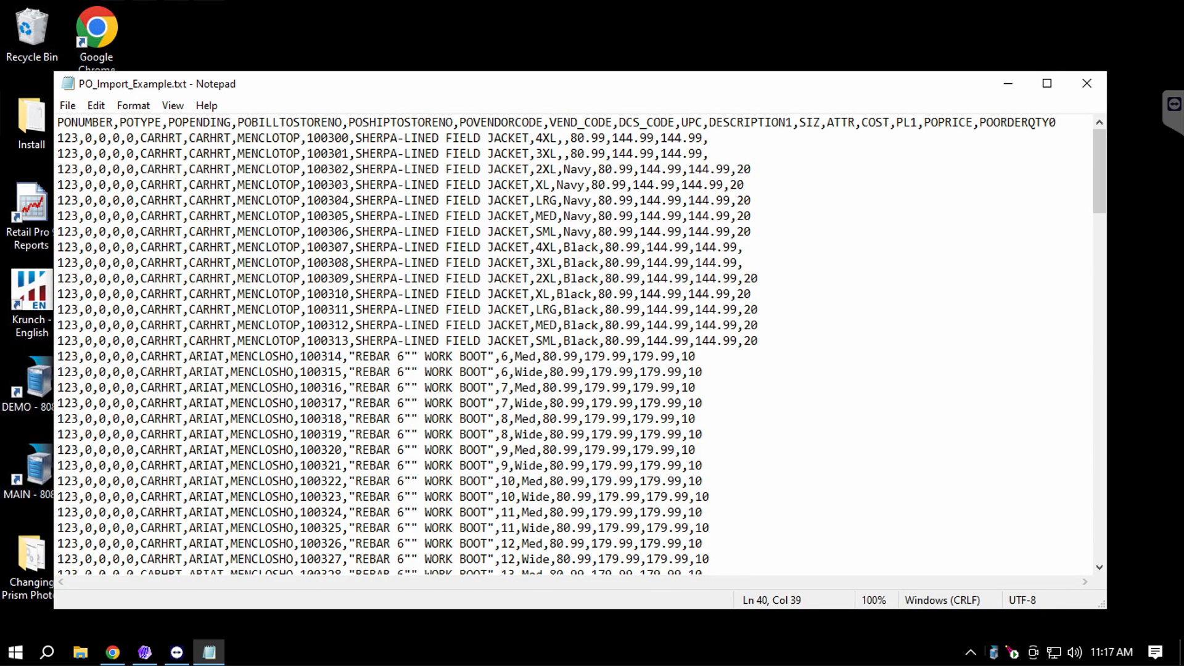
Highlight the header line and data rows 2–26 of PO_Import_Example.txt, then close Notepad.
{"action": "left_click_drag", "start_coordinate": [57, 123], "coordinate": [1057, 123]}
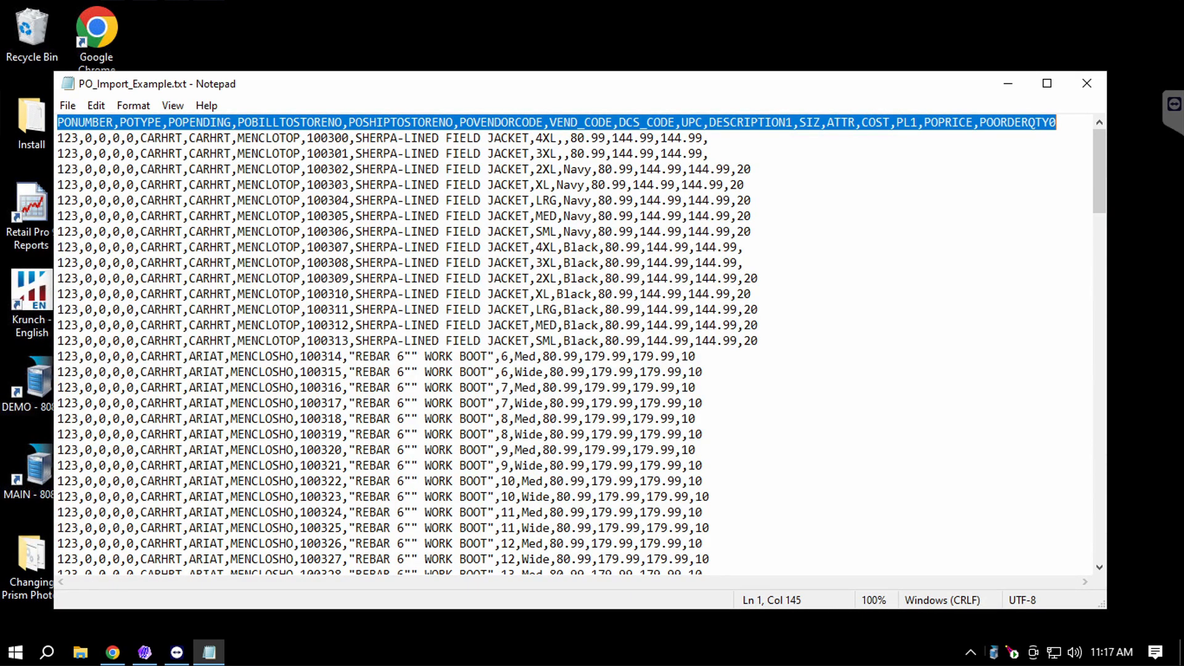
{"action": "left_click_drag", "start_coordinate": [57, 138], "coordinate": [703, 512]}
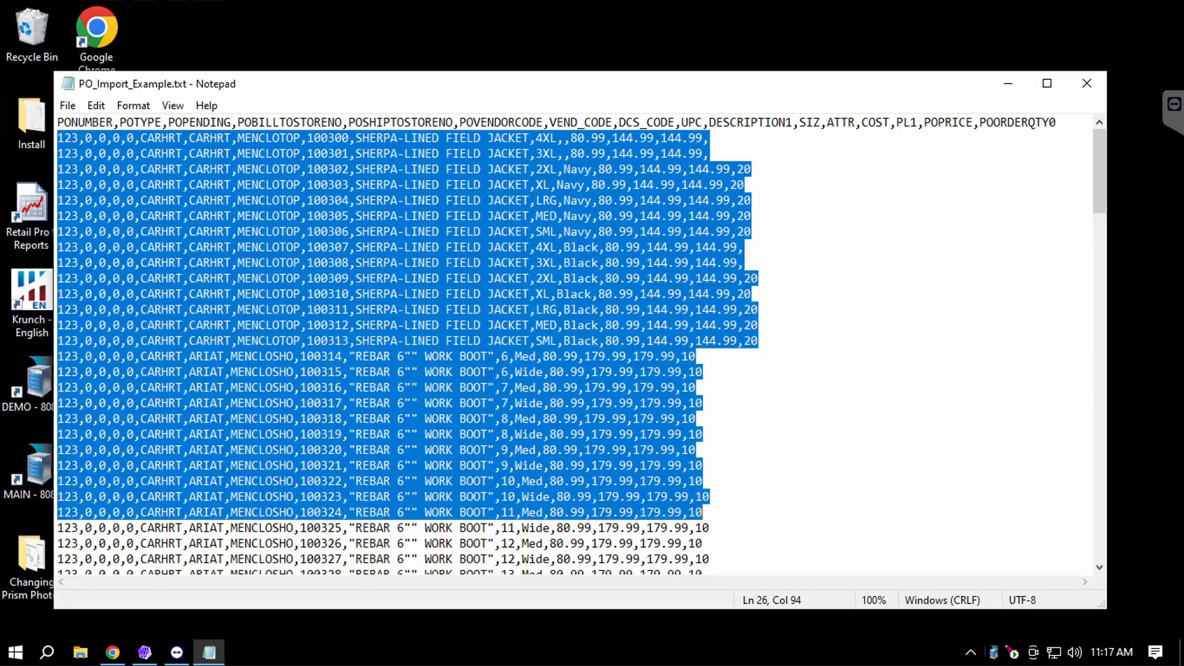
{"action": "left_click", "coordinate": [745, 247]}
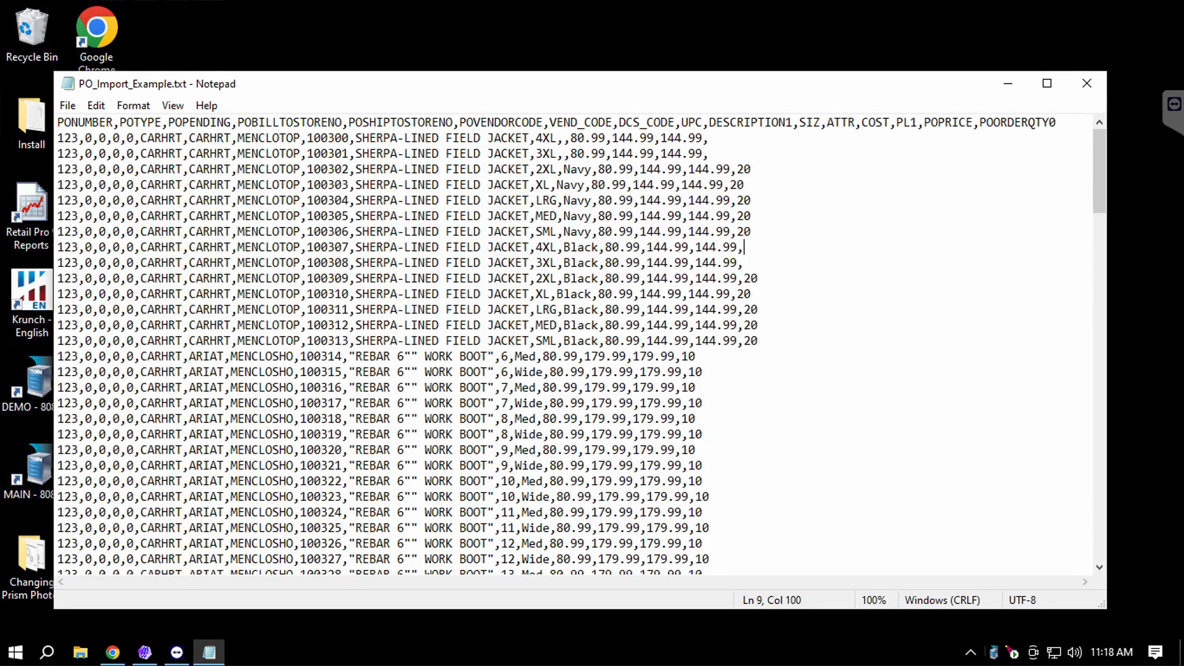
{"action": "left_click", "coordinate": [1086, 83]}
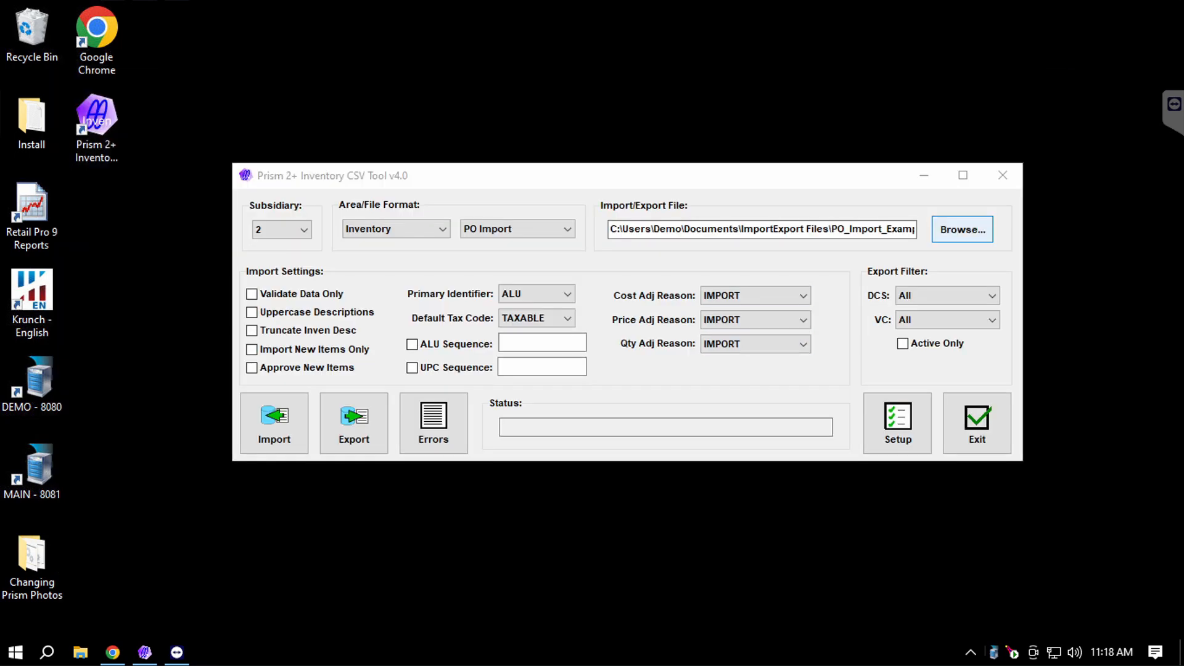
Select PO_Import_Example.txt as the import file and enable Uppercase Descriptions and Truncate Inven Desc.
{"action": "left_click", "coordinate": [962, 229]}
{"action": "left_click", "coordinate": [584, 291]}
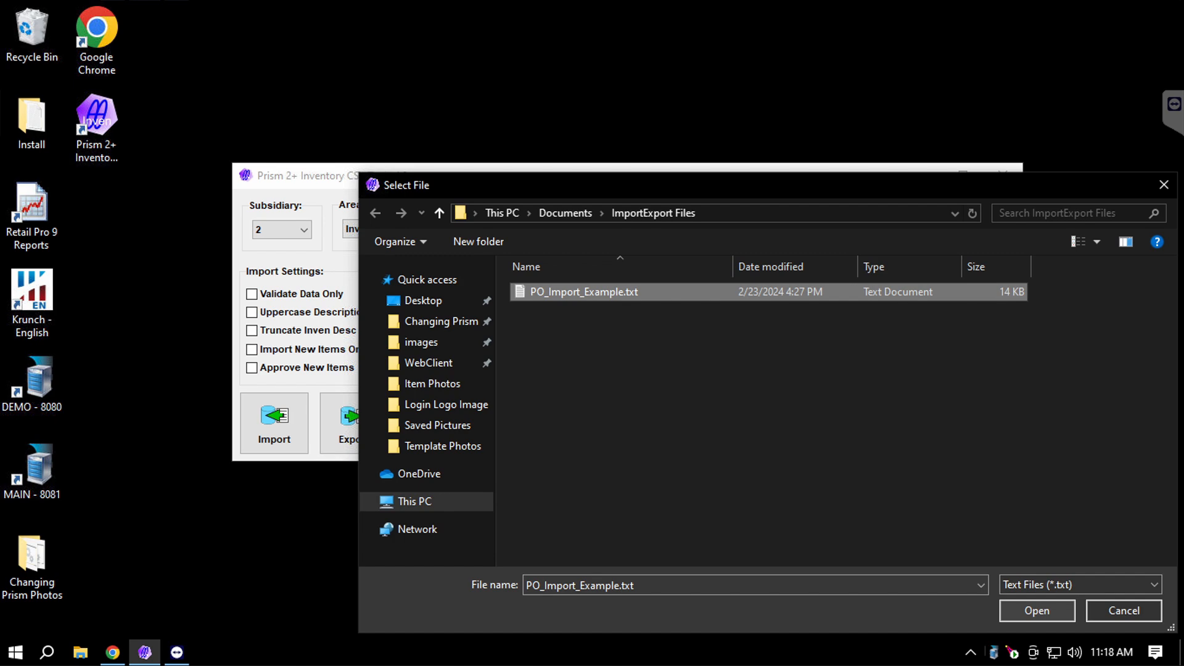
{"action": "left_click", "coordinate": [1036, 610]}
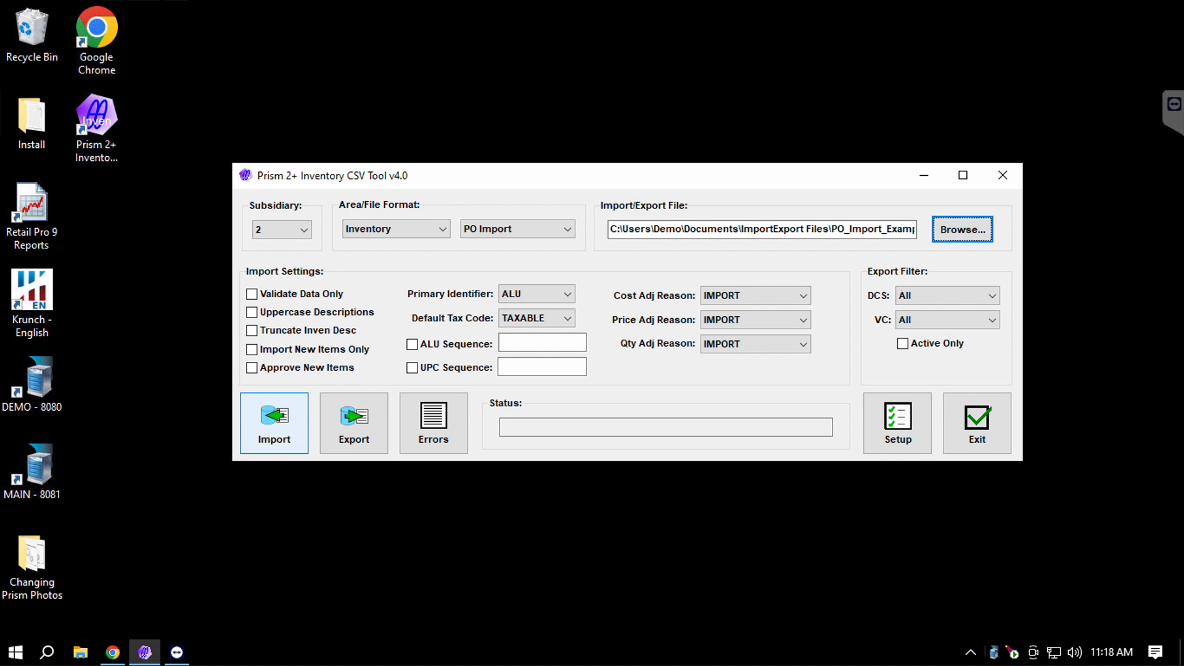
{"action": "left_click", "coordinate": [251, 313]}
{"action": "left_click", "coordinate": [251, 331]}
Run the import, confirm both prompts, and dismiss the error that ALU is missing from the file.
{"action": "left_click", "coordinate": [274, 423]}
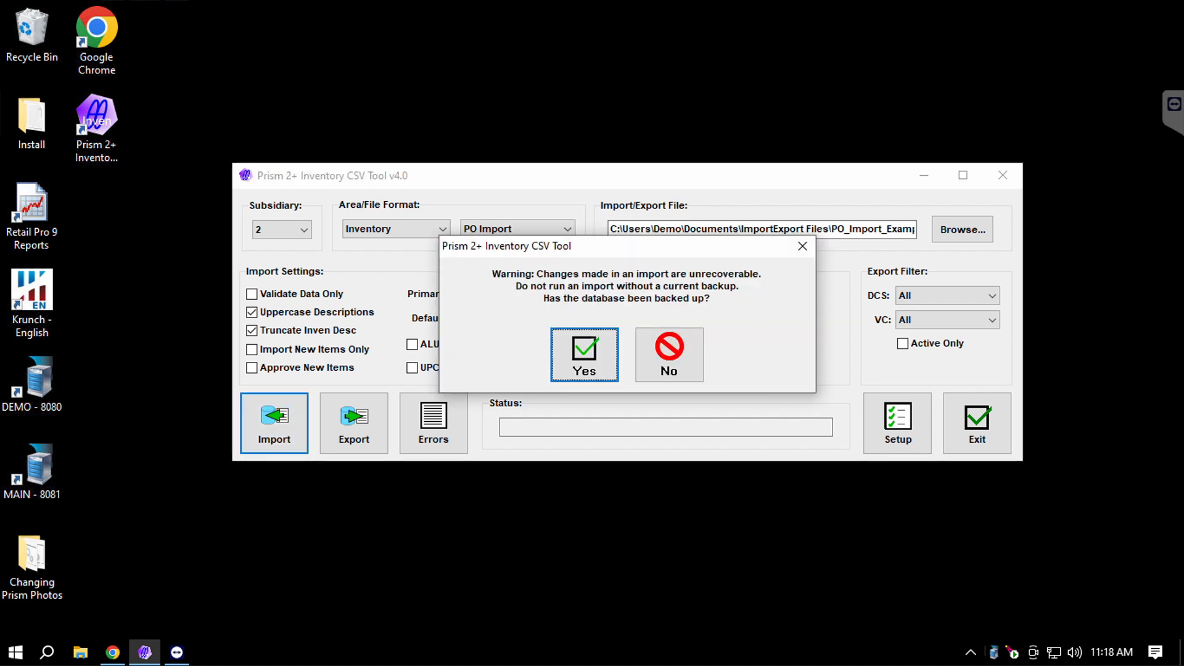
{"action": "left_click", "coordinate": [584, 354]}
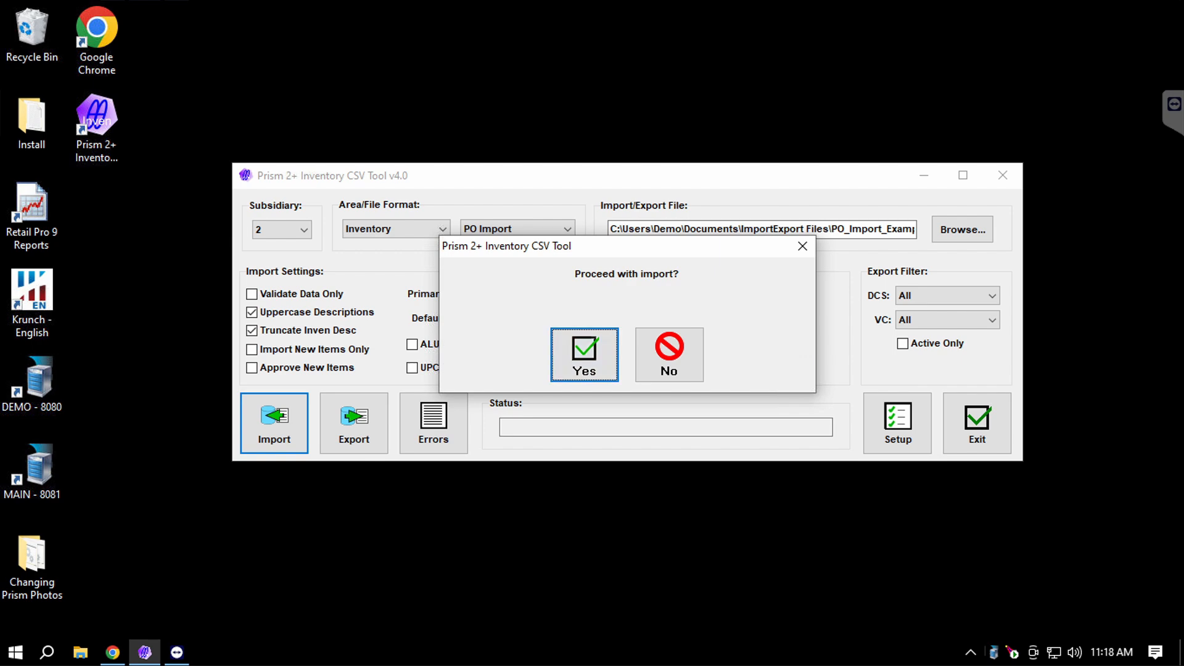
{"action": "left_click", "coordinate": [584, 354]}
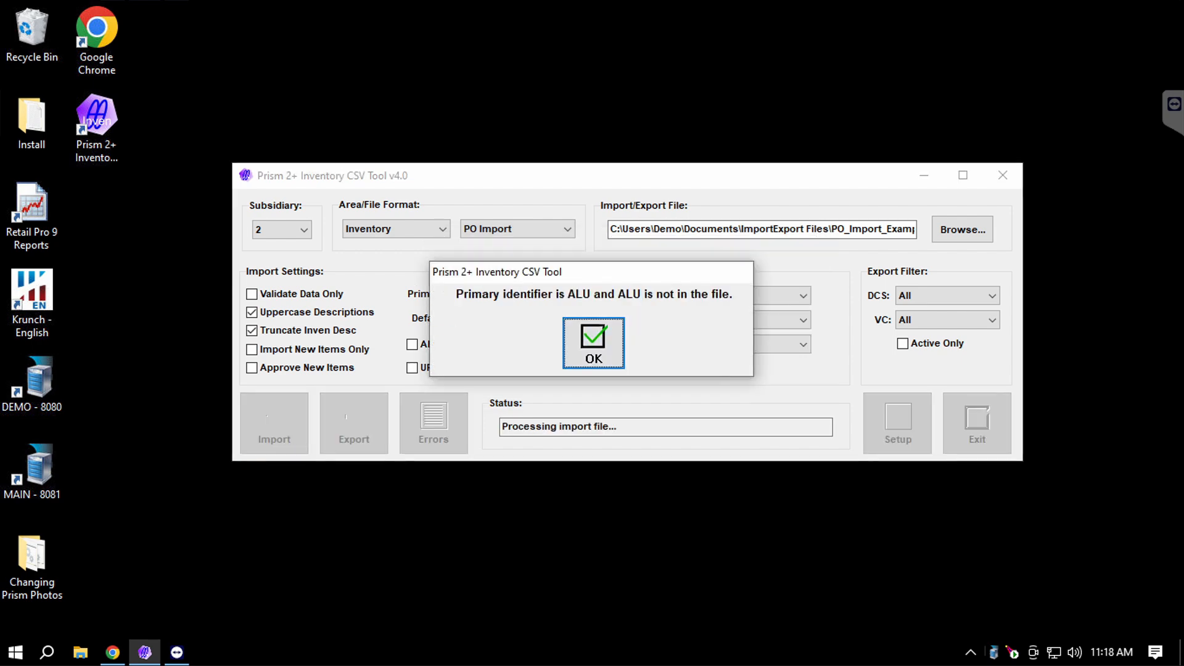
{"action": "left_click", "coordinate": [593, 343]}
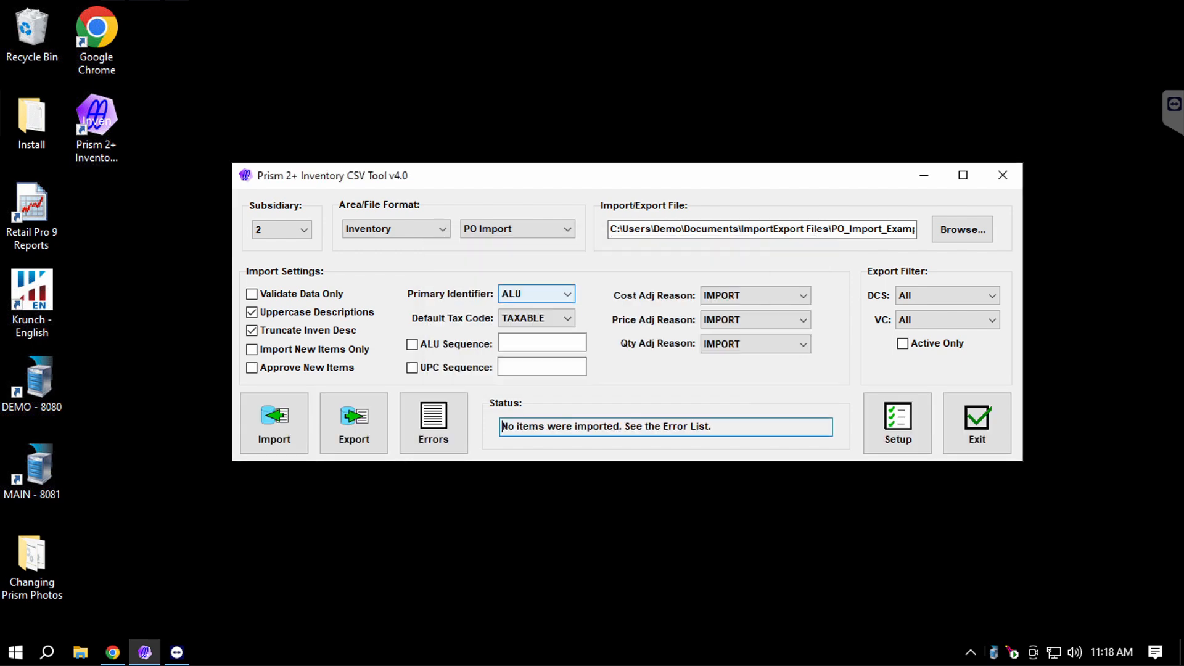
{"action": "left_click", "coordinate": [536, 294]}
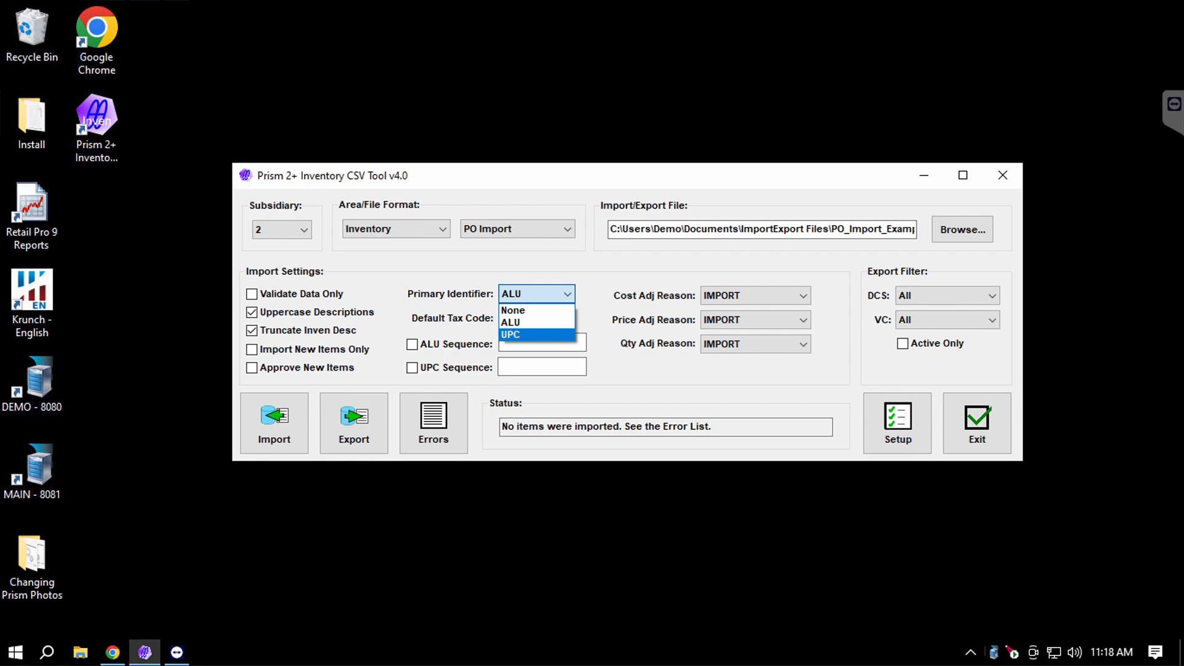
Switch the Primary Identifier to UPC and rerun the import until it reports 'Done - Processed 146 Records'.
{"action": "left_click", "coordinate": [535, 334]}
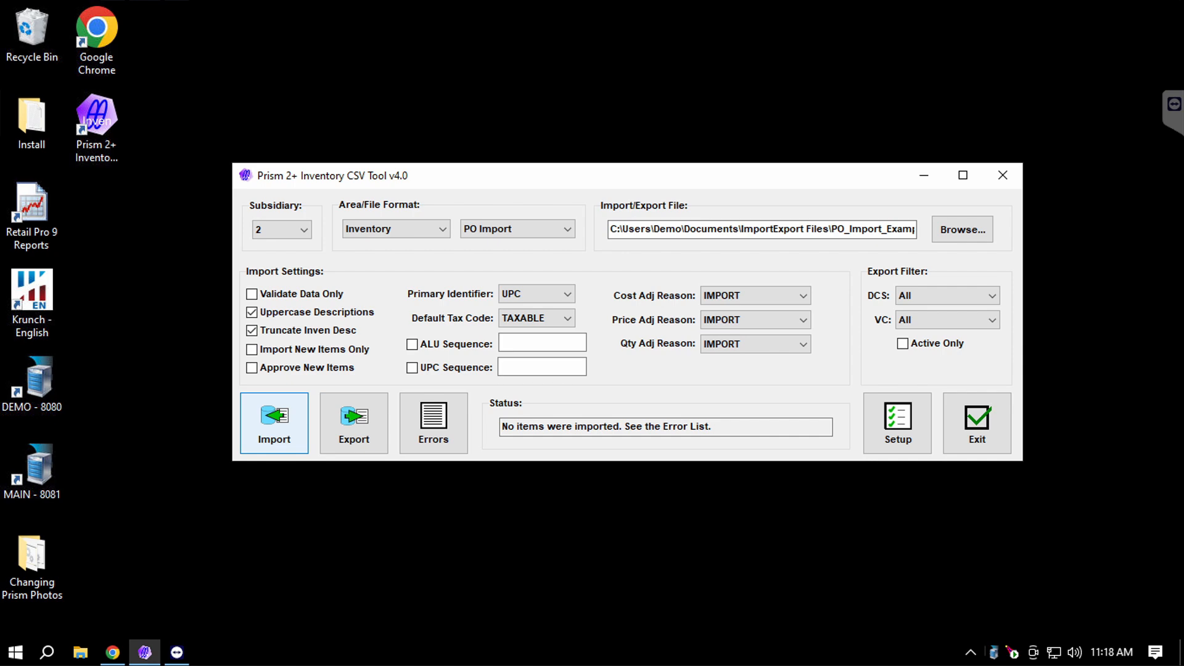
{"action": "left_click", "coordinate": [274, 424]}
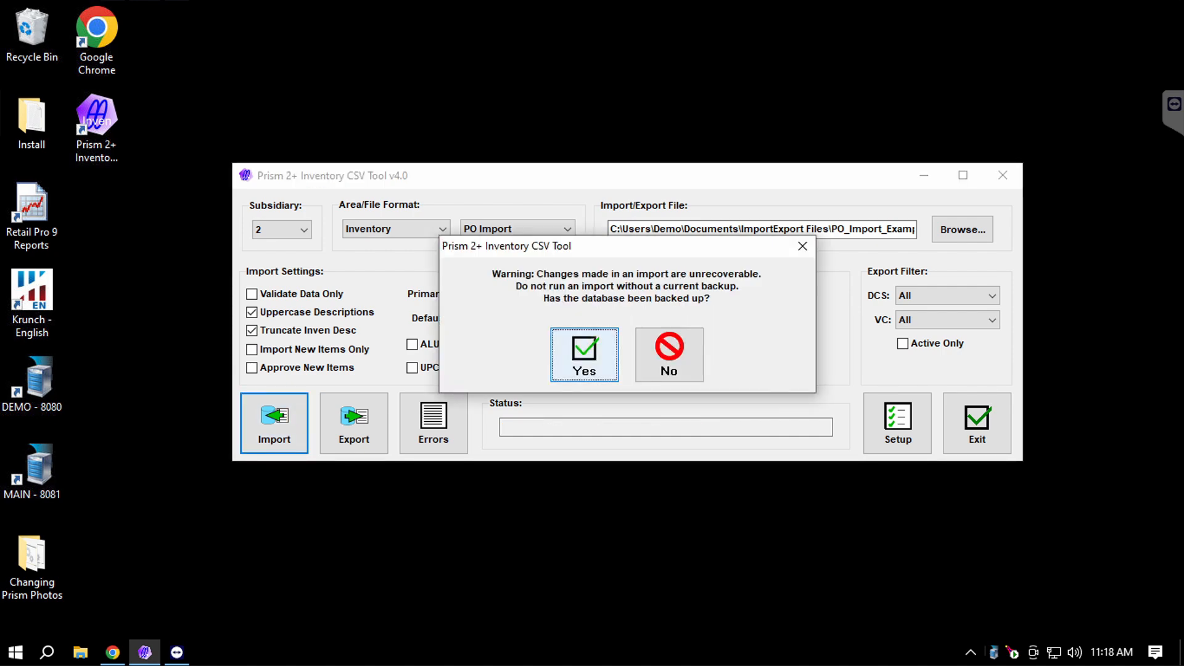
{"action": "left_click", "coordinate": [584, 355]}
{"action": "key", "text": "Return"}
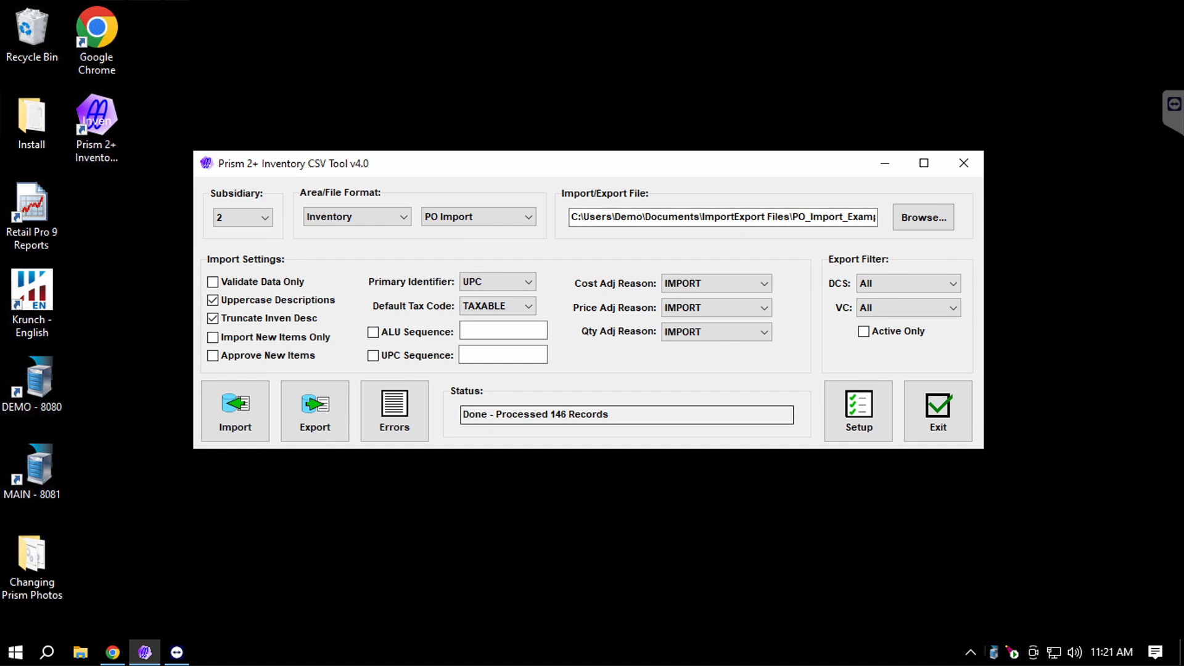
{"action": "left_click_drag", "start_coordinate": [613, 415], "coordinate": [462, 415]}
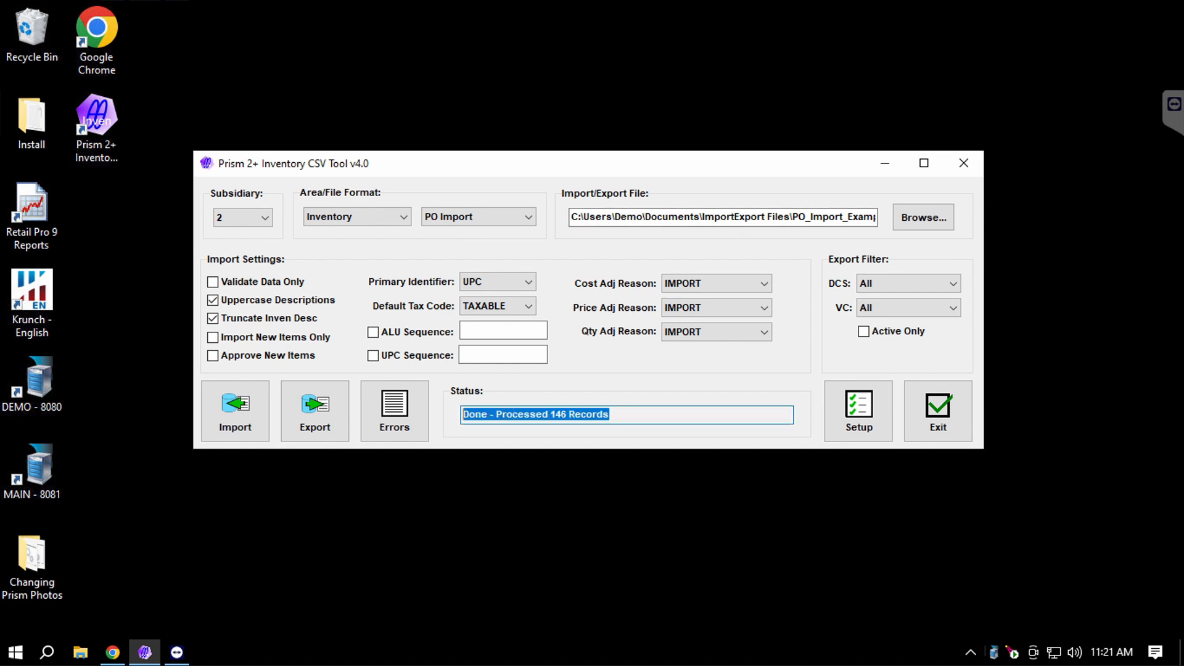
{"action": "left_click", "coordinate": [493, 512]}
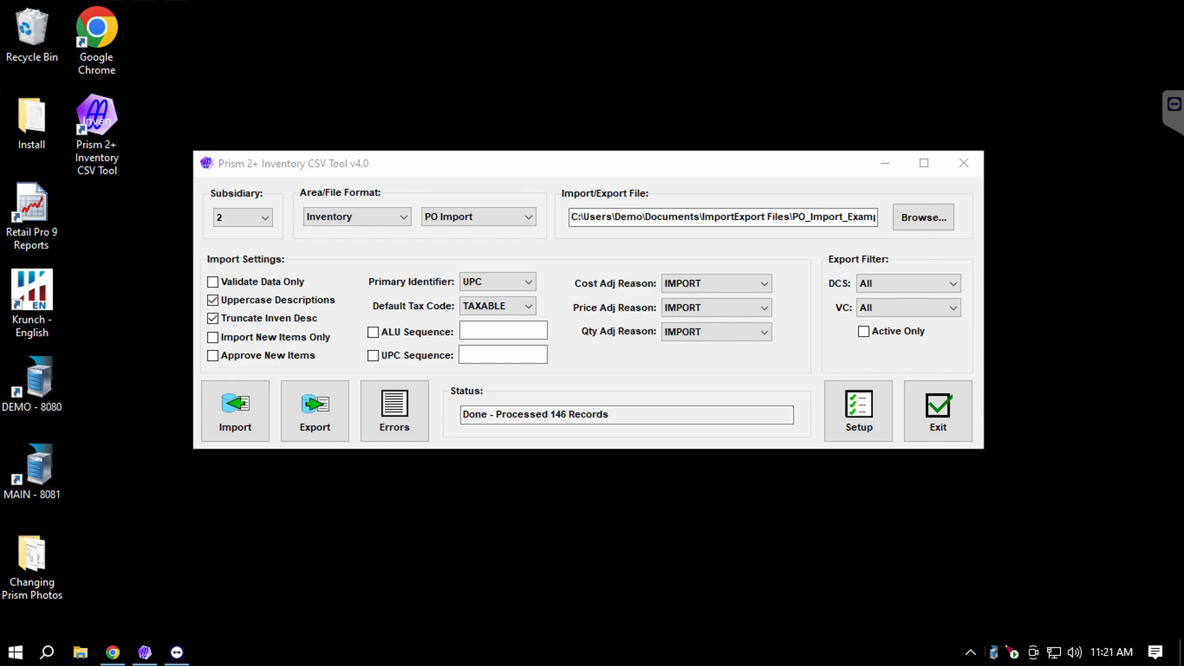
Sign in to Retail Pro Prism in the browser with the administrator username and password.
{"action": "left_click", "coordinate": [112, 652]}
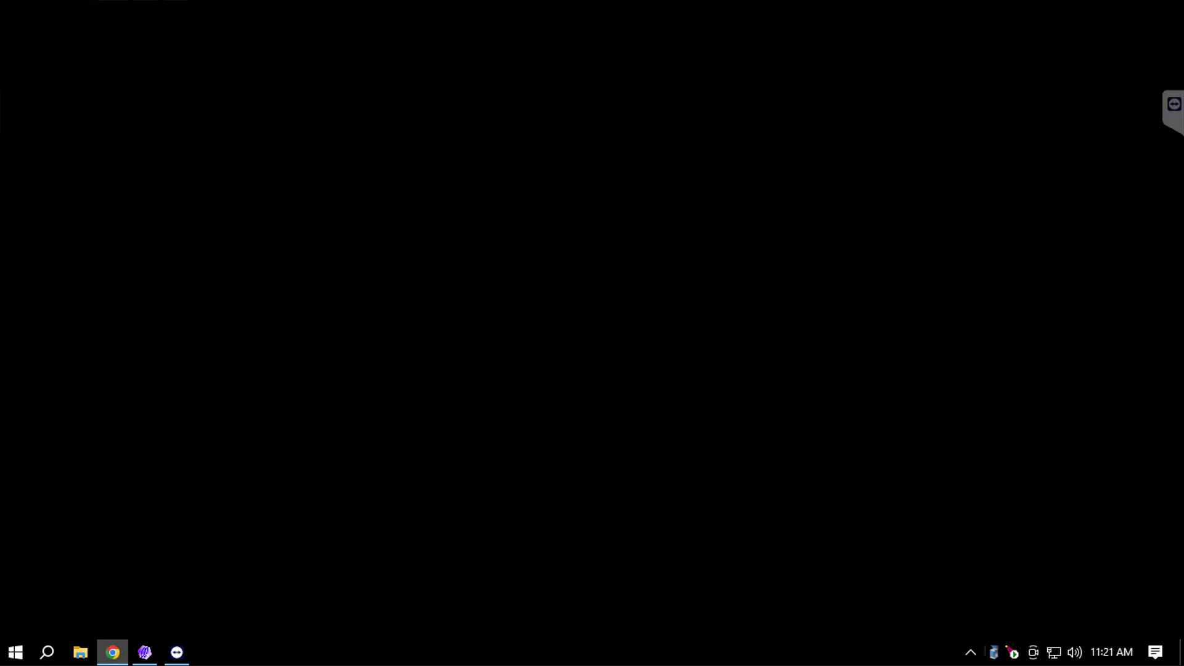
{"action": "type", "text": "sysadmin"}
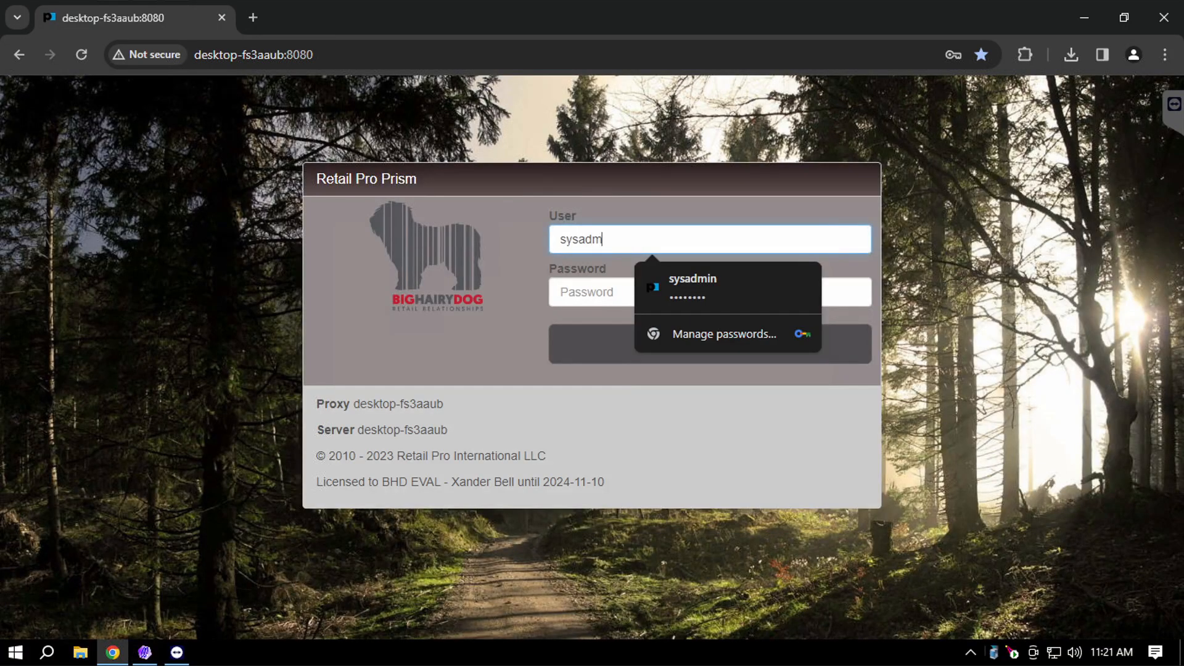
{"action": "key", "text": "Tab"}
{"action": "type", "text": "sysadmin"}
{"action": "key", "text": "Return"}
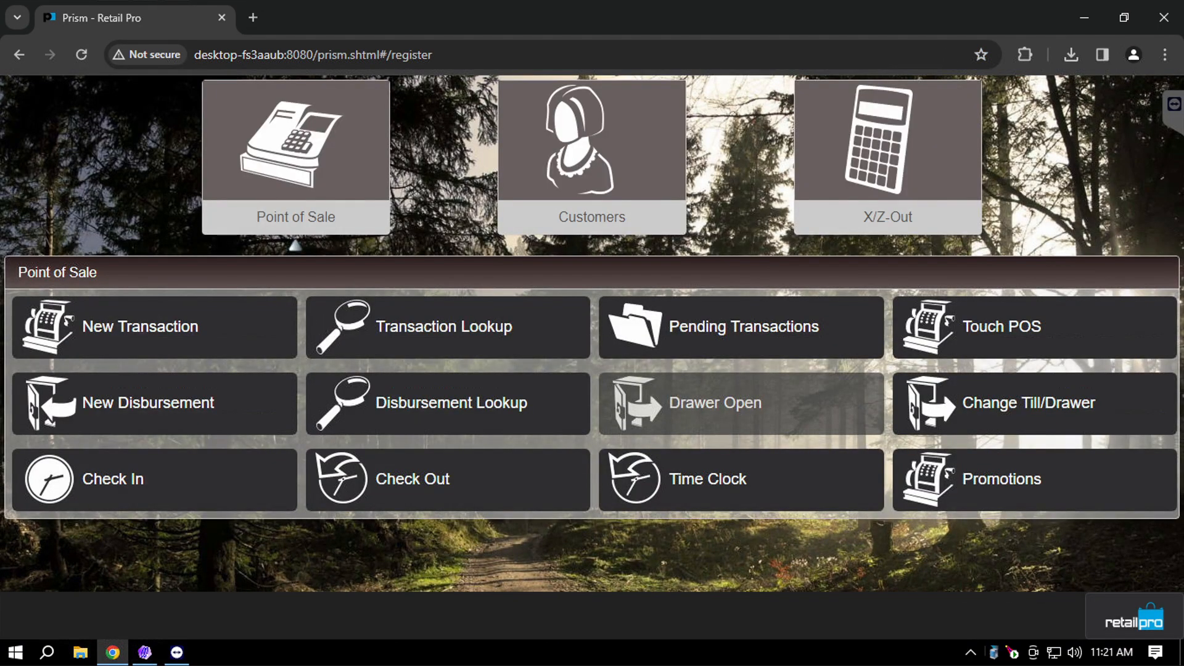
Open Store Operations > Inventory and search, listing 155 inventory records.
{"action": "left_click", "coordinate": [1134, 617]}
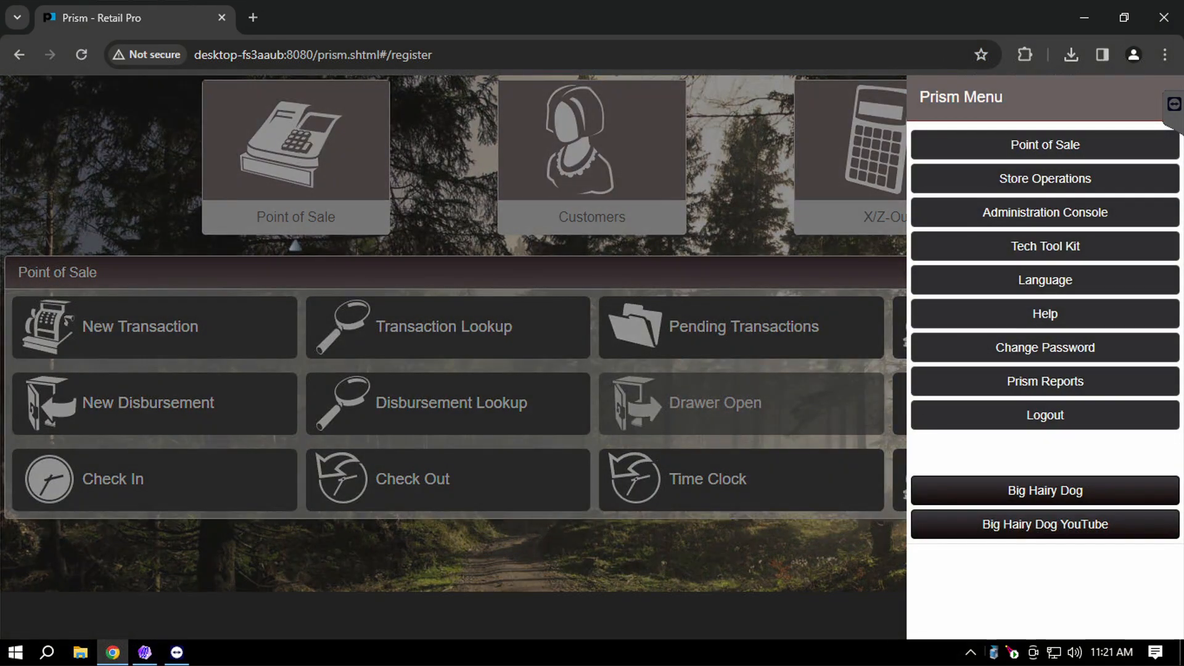
{"action": "left_click", "coordinate": [1045, 179]}
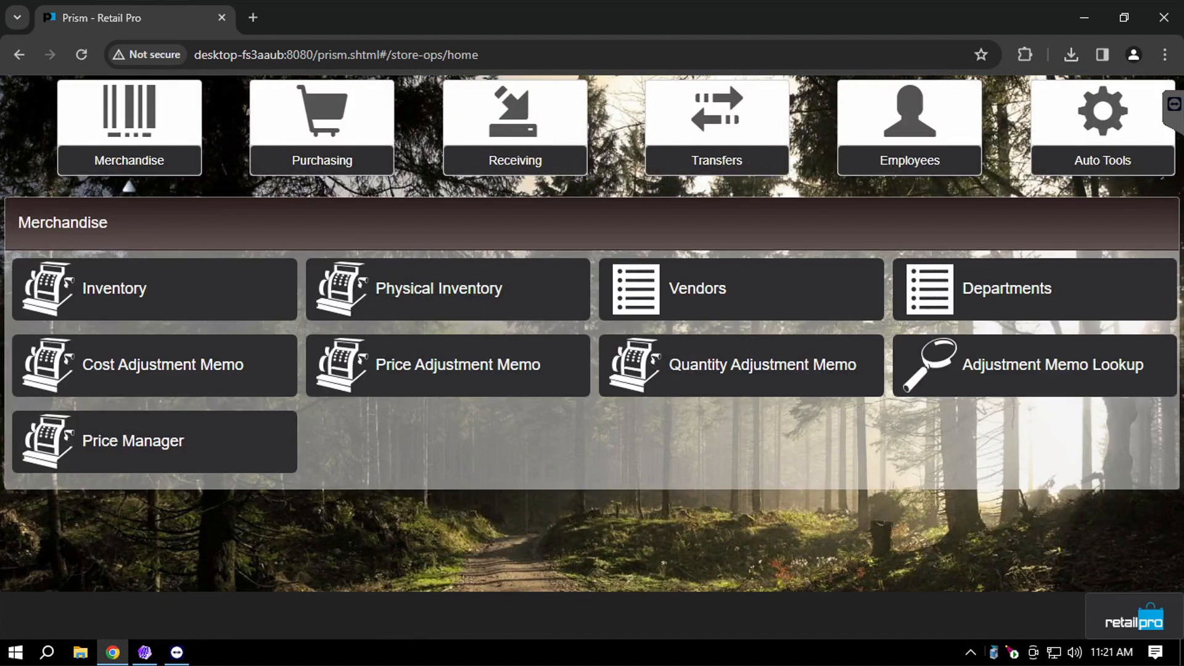
{"action": "left_click", "coordinate": [154, 289]}
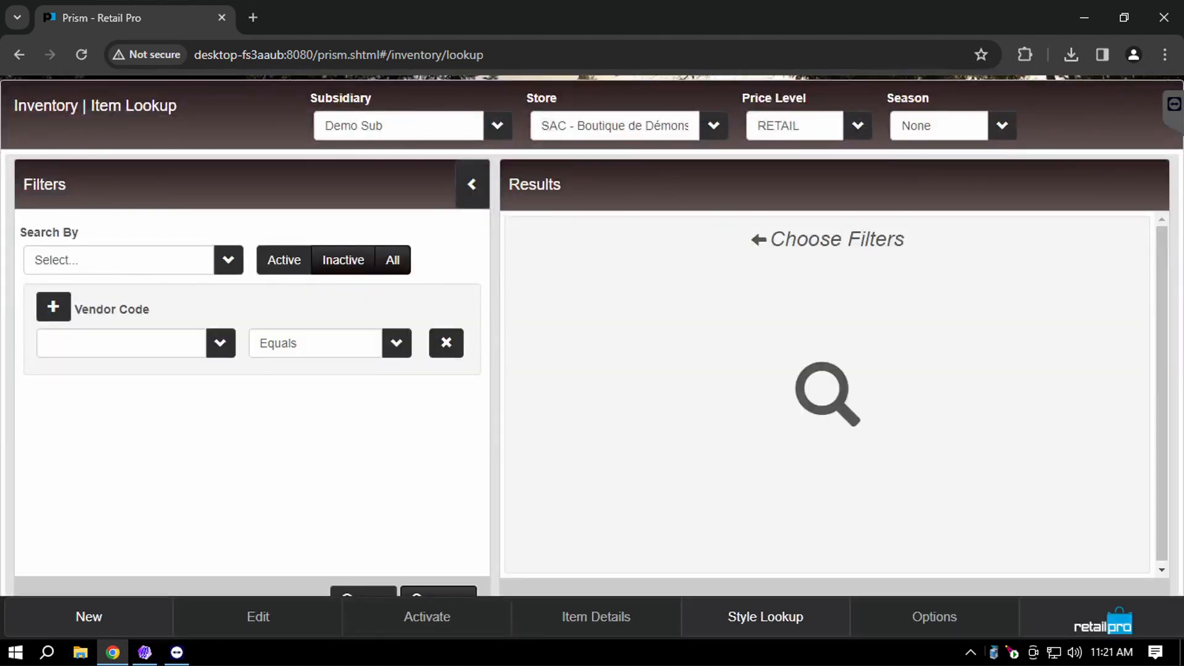
{"action": "left_click", "coordinate": [439, 592]}
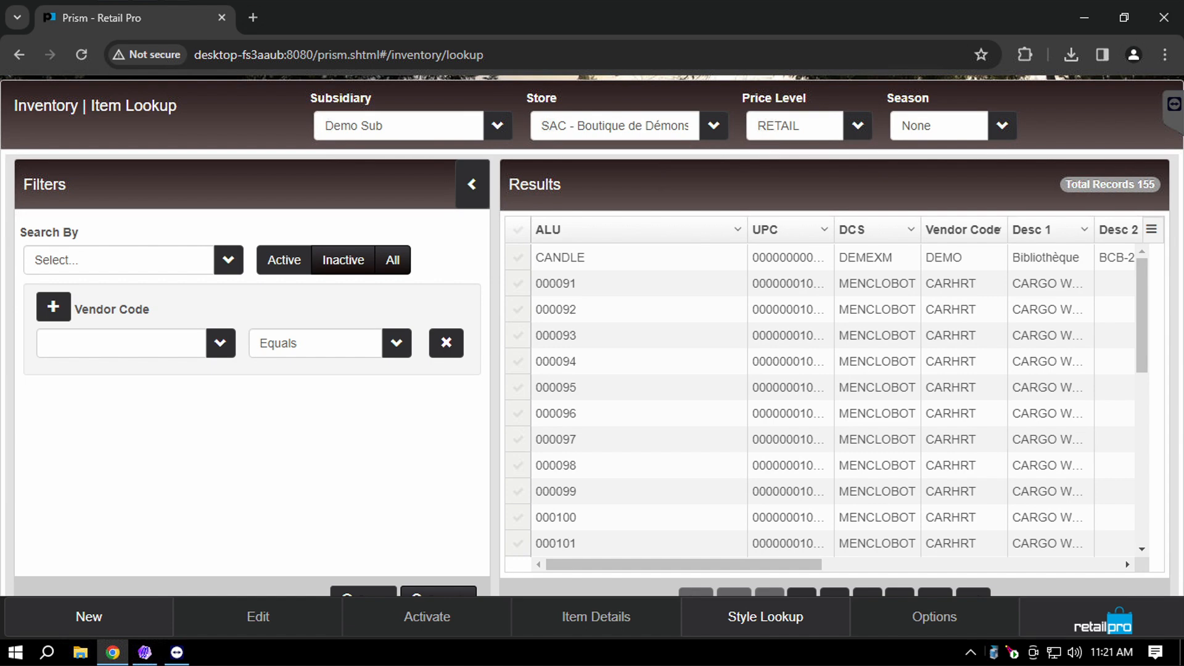
{"action": "left_click_drag", "start_coordinate": [1066, 184], "coordinate": [1154, 185]}
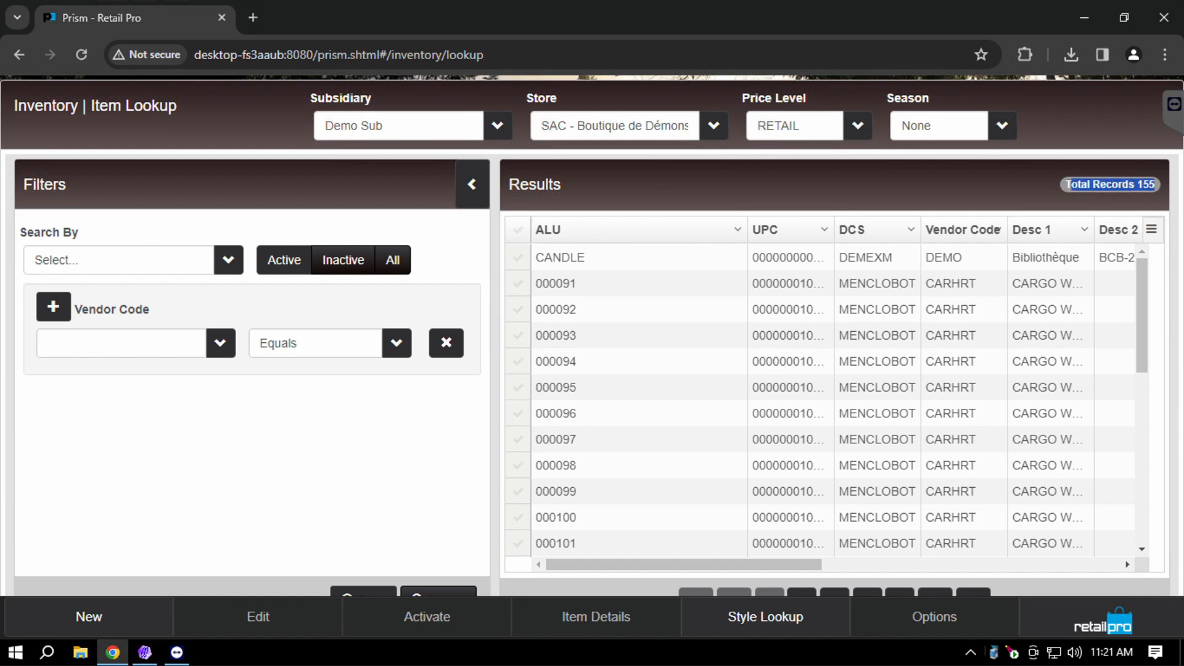
{"action": "scroll", "coordinate": [826, 401], "scroll_direction": "down", "scroll_amount": 4}
{"action": "scroll", "coordinate": [826, 400], "scroll_direction": "up", "scroll_amount": 4}
{"action": "left_click", "coordinate": [1102, 620]}
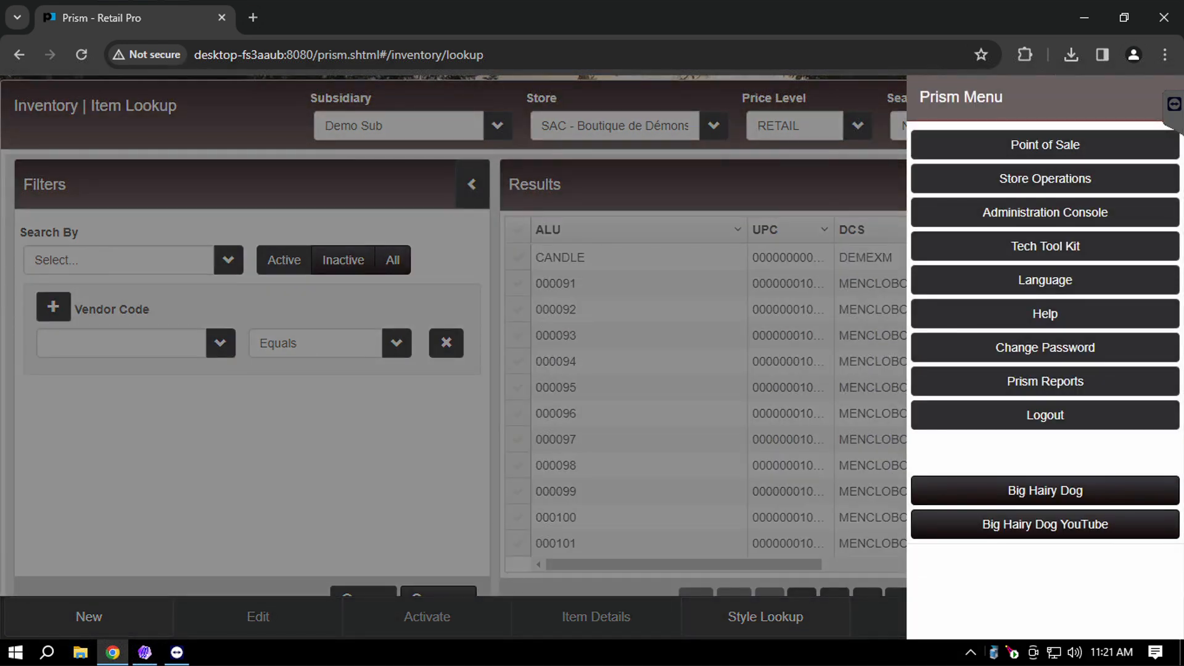
Open the Purchase Order Lookup under Store Operations > Purchasing and search for purchase orders.
{"action": "left_click", "coordinate": [1045, 179]}
{"action": "left_click", "coordinate": [314, 129]}
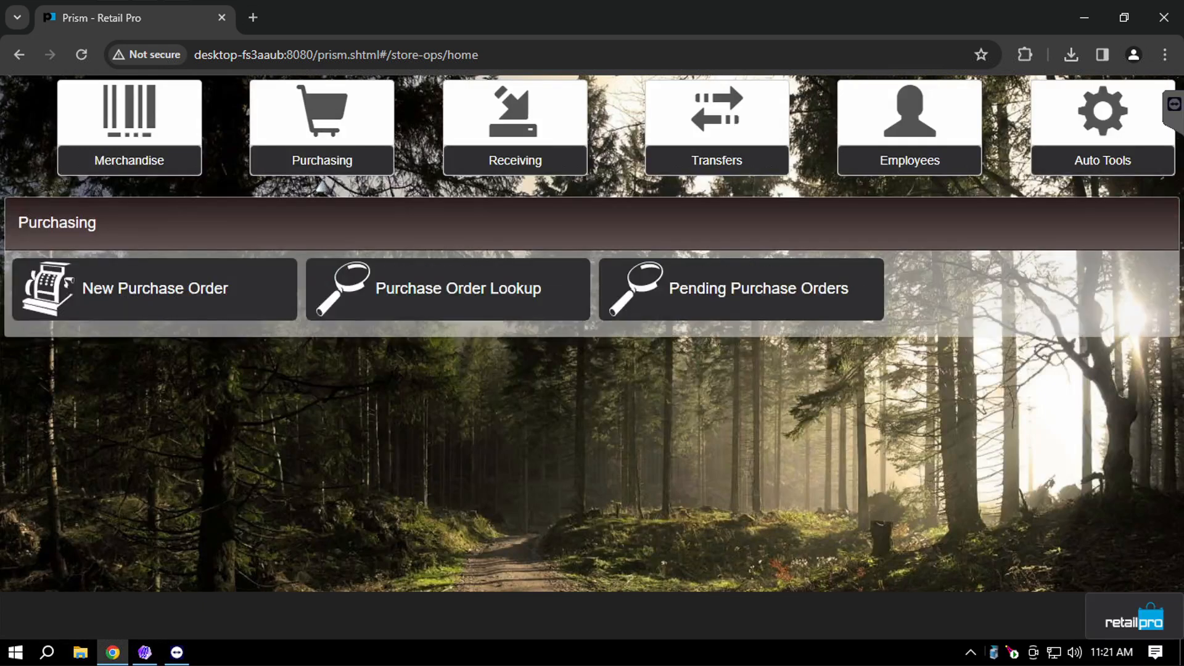
{"action": "left_click", "coordinate": [457, 288]}
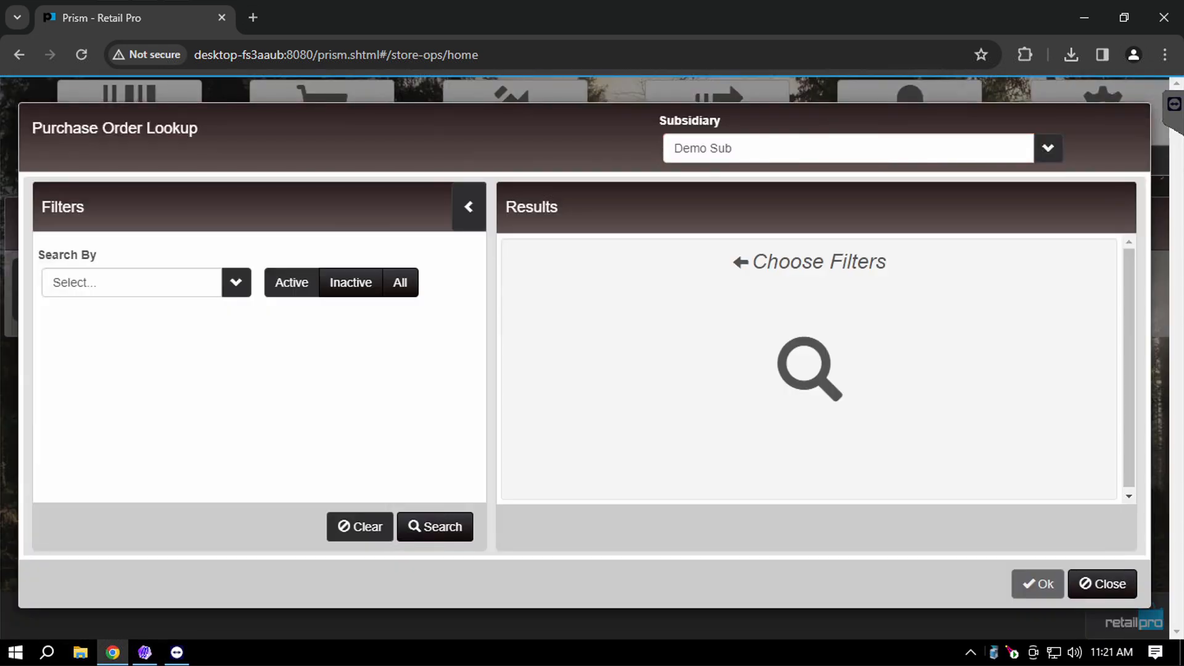
{"action": "left_click", "coordinate": [435, 526]}
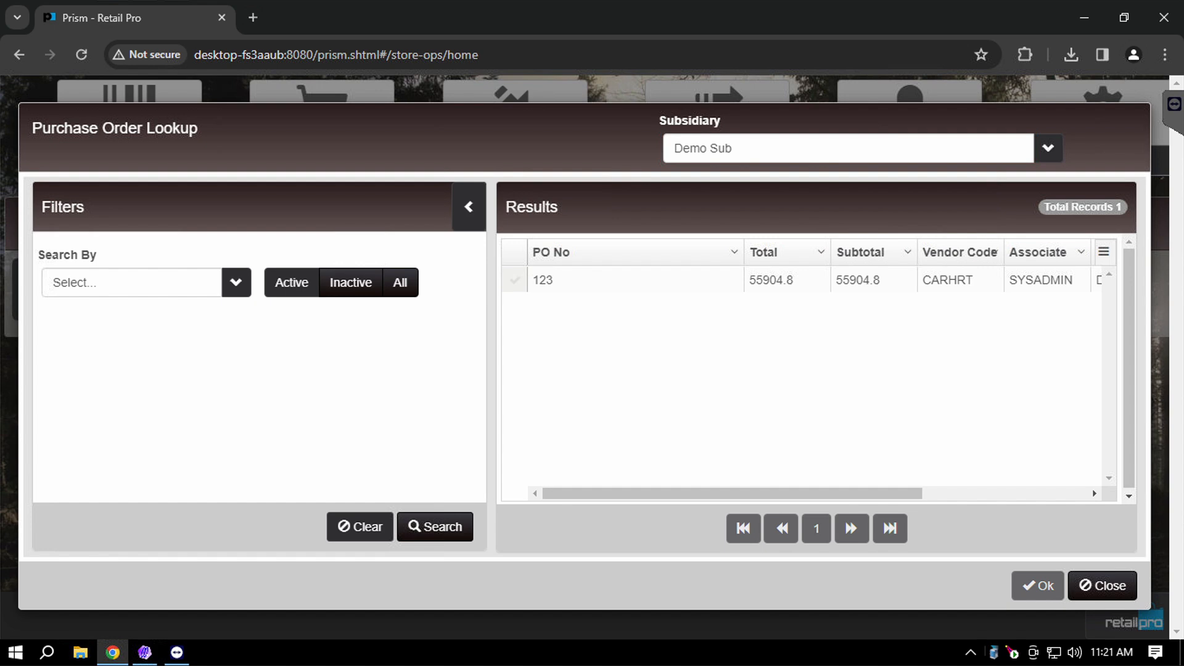
Open purchase order 123 and review its CARHRT cargo lines at $32.99 each.
{"action": "left_click", "coordinate": [635, 280]}
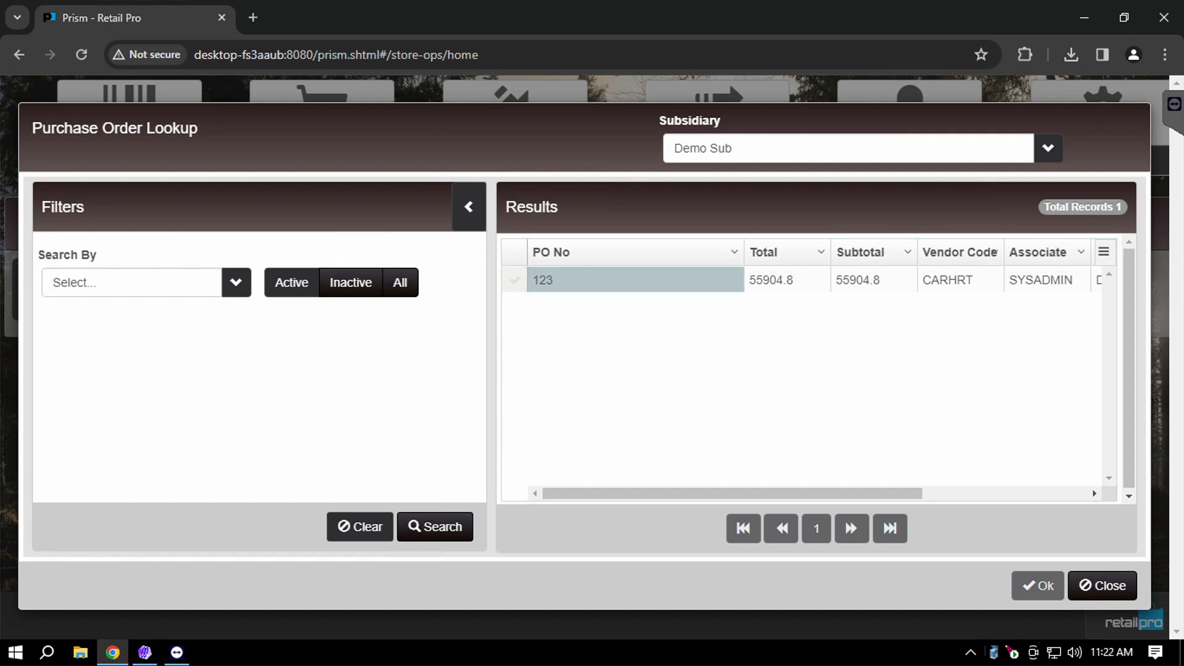
{"action": "left_click", "coordinate": [515, 280]}
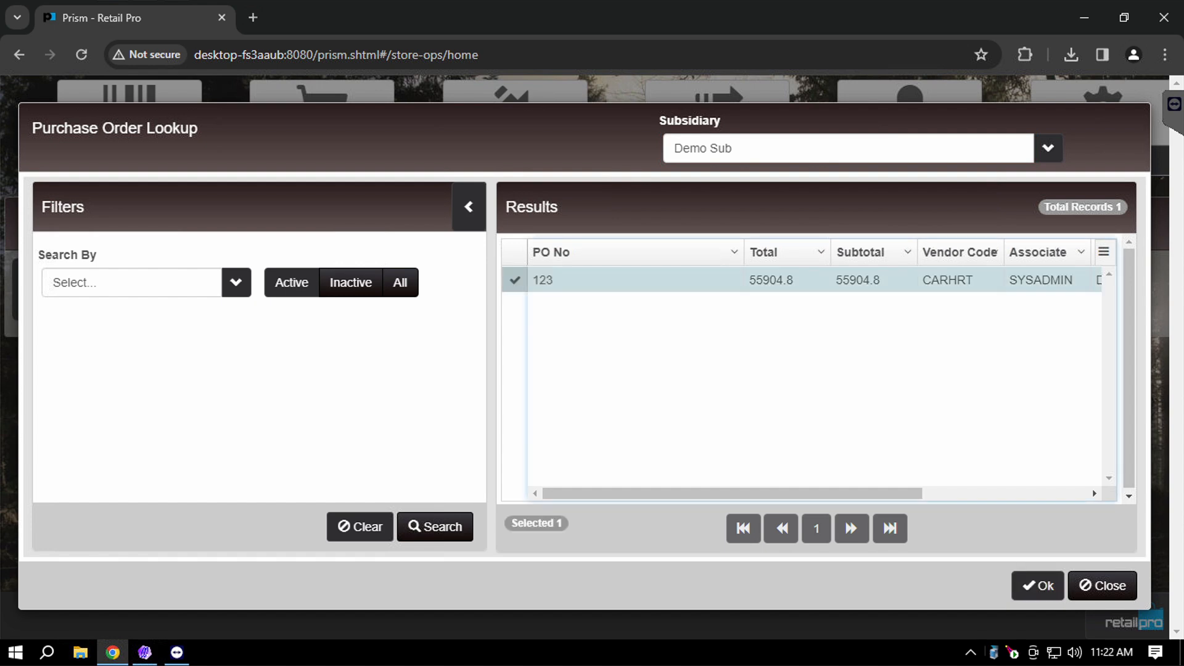
{"action": "left_click", "coordinate": [1038, 585]}
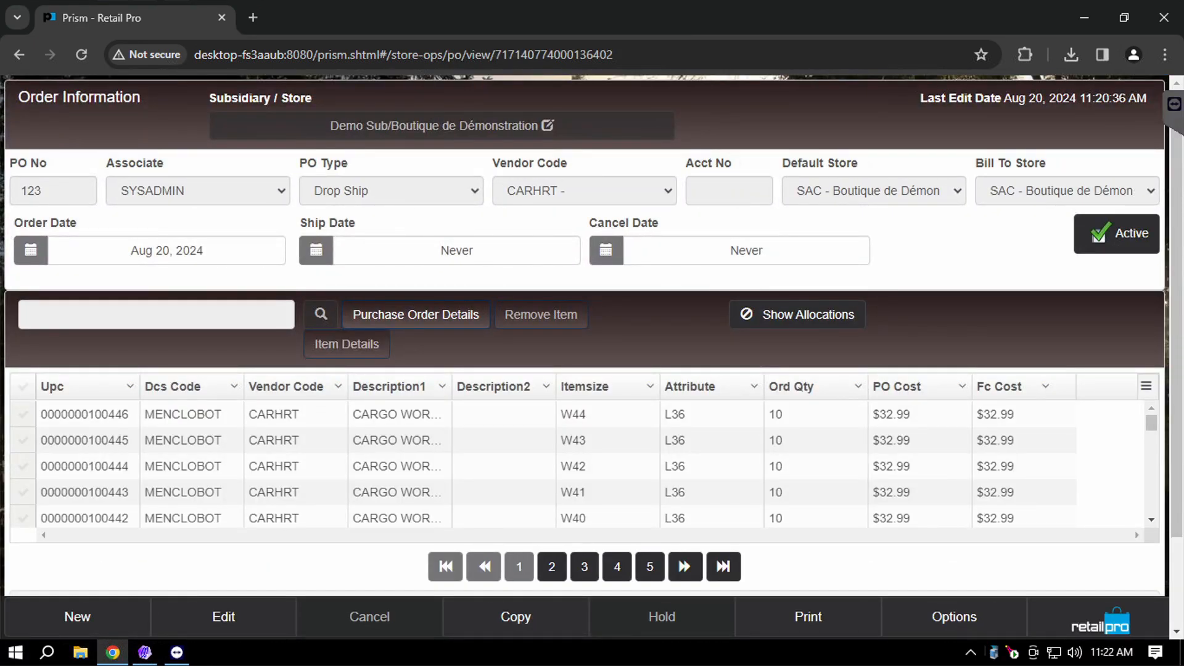
{"action": "scroll", "coordinate": [584, 464], "scroll_direction": "down", "scroll_amount": 6}
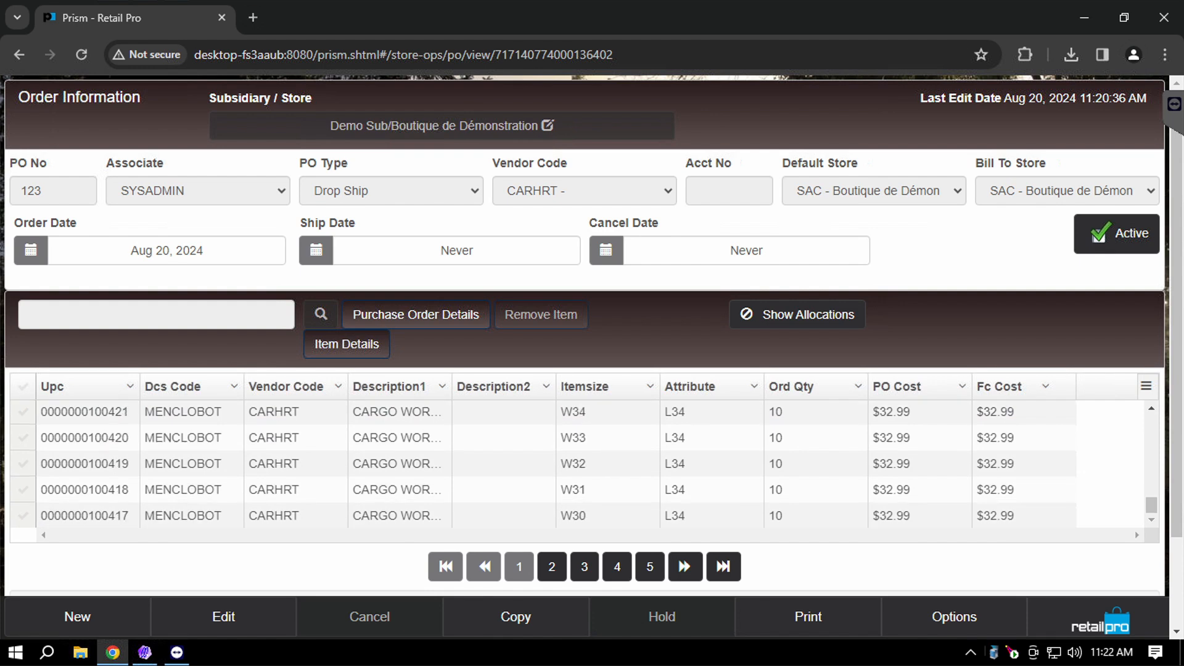
{"action": "scroll", "coordinate": [584, 464], "scroll_direction": "up", "scroll_amount": 6}
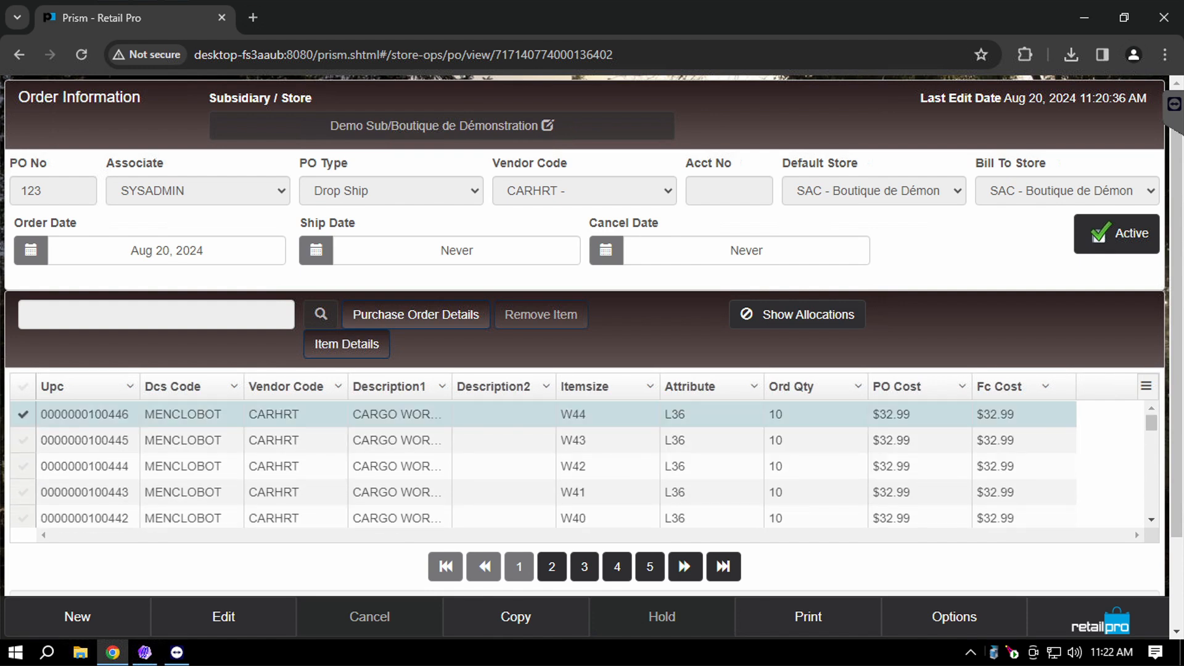